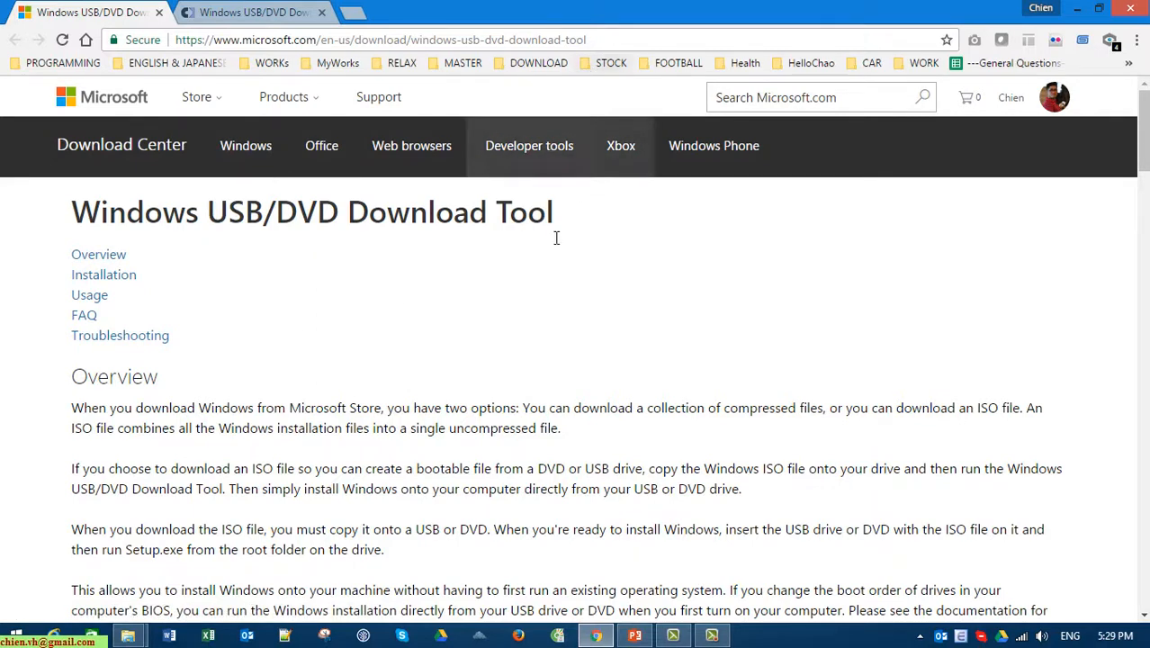
Review the Windows USB/DVD Download Tool's overview, installation and system requirements on its Microsoft and CodePlex pages
left_click_drag(589, 231, 85, 232)
left_click(749, 342)
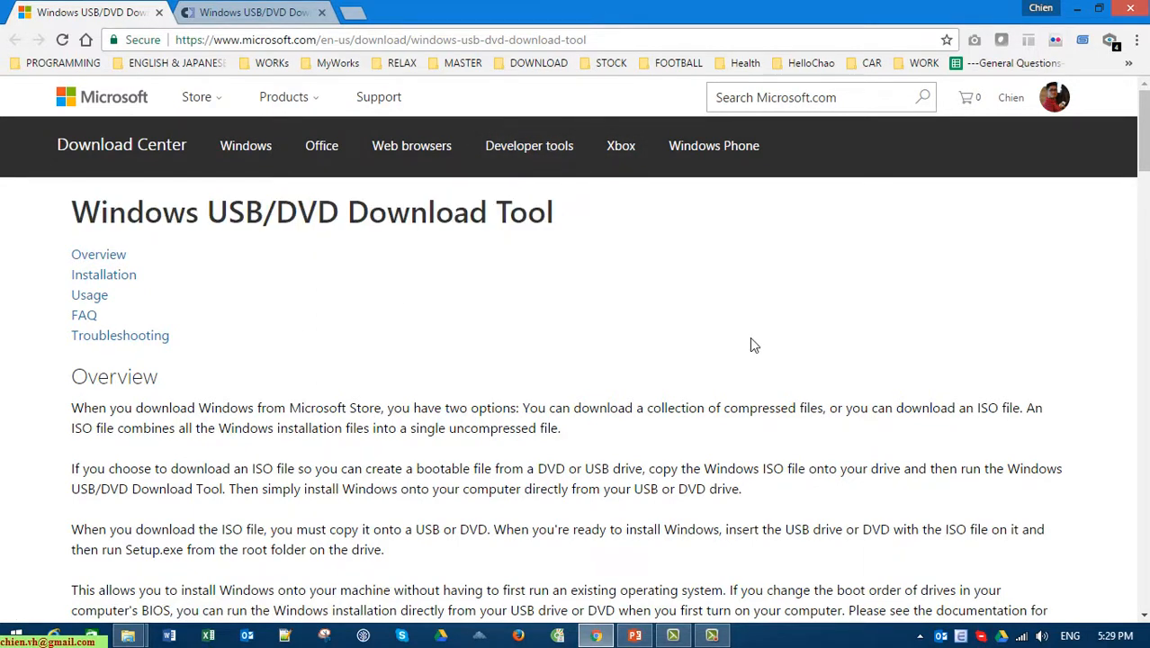
scroll(748, 341, "down", 5)
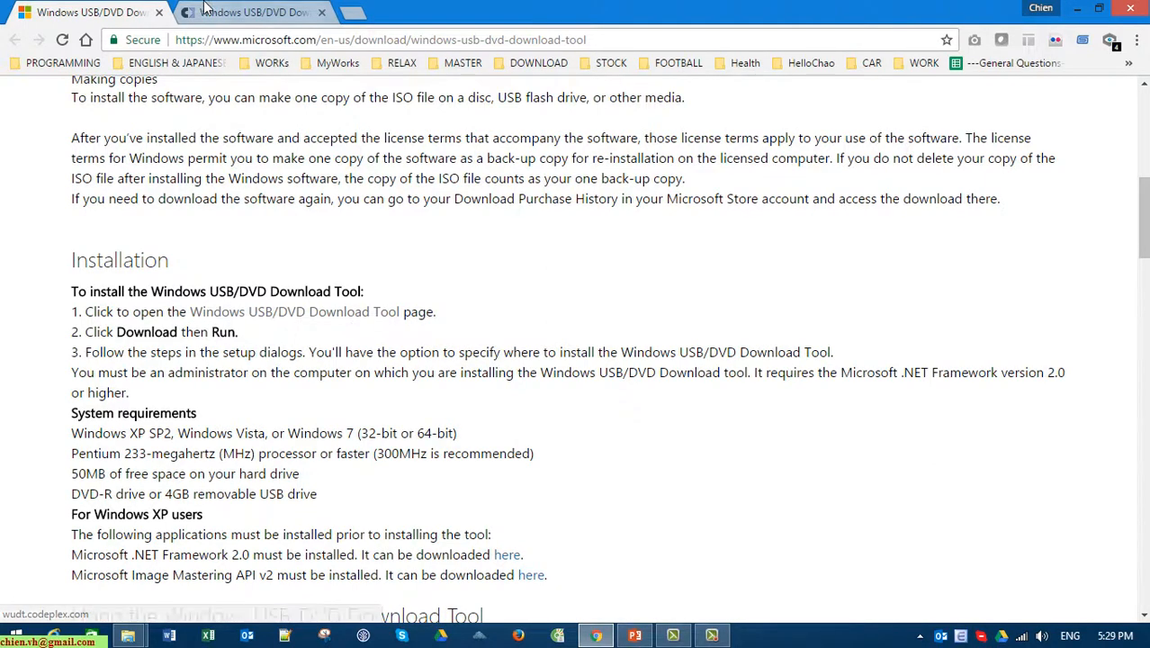
left_click(233, 11)
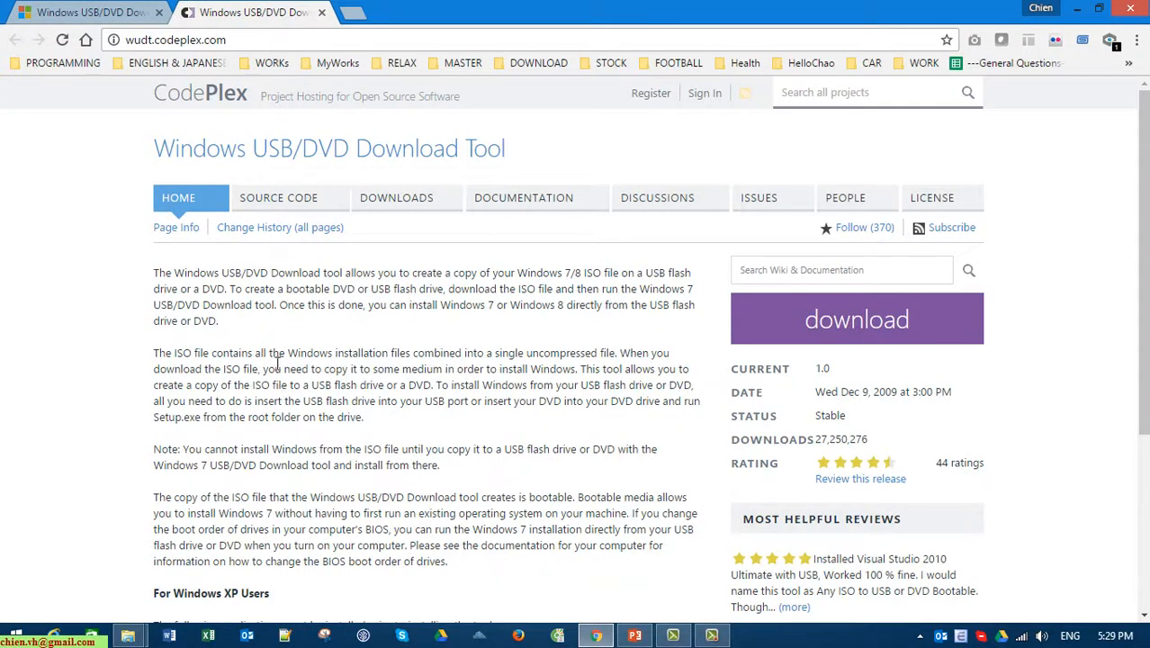
scroll(387, 426, "down", 4)
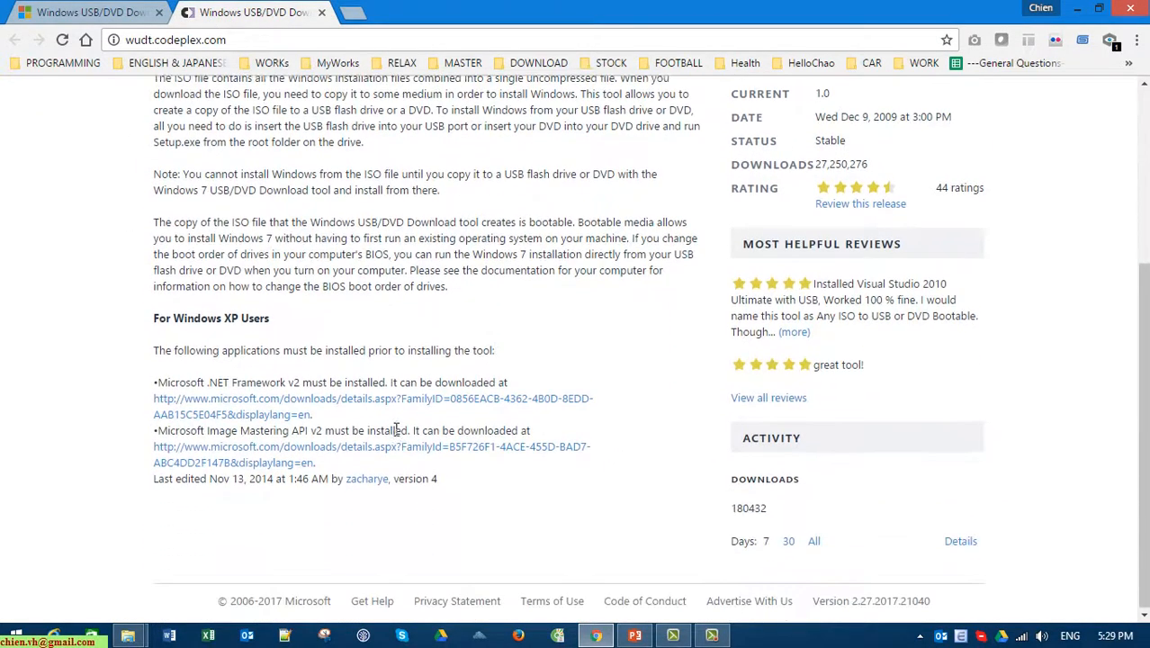
scroll(389, 435, "up", 4)
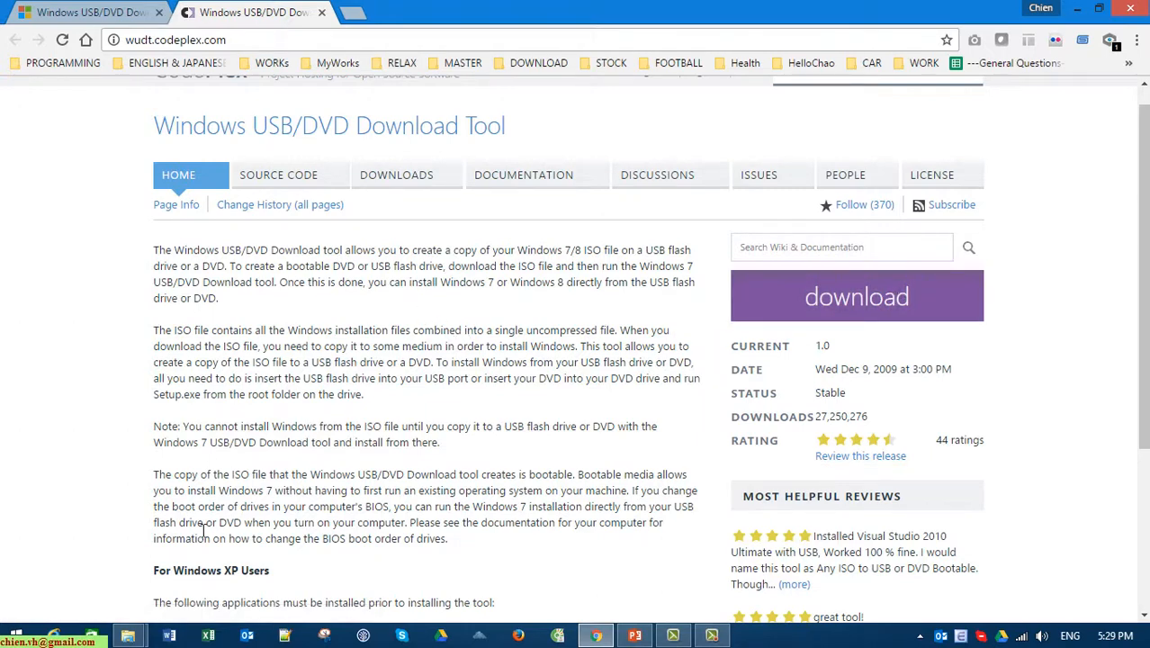
Switch to the Windows 10 folder in File Explorer and run Windows7-USB-DVD-Download-Tool-Installer-en-US.exe, accepting the security warning
left_click(126, 634)
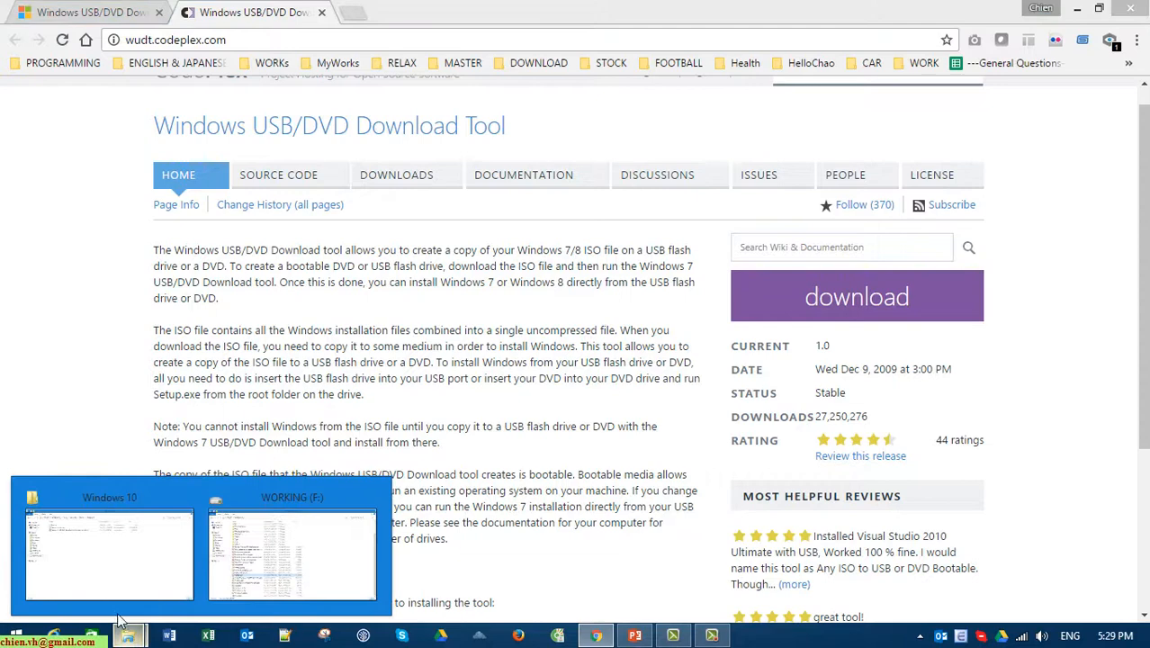
left_click(106, 552)
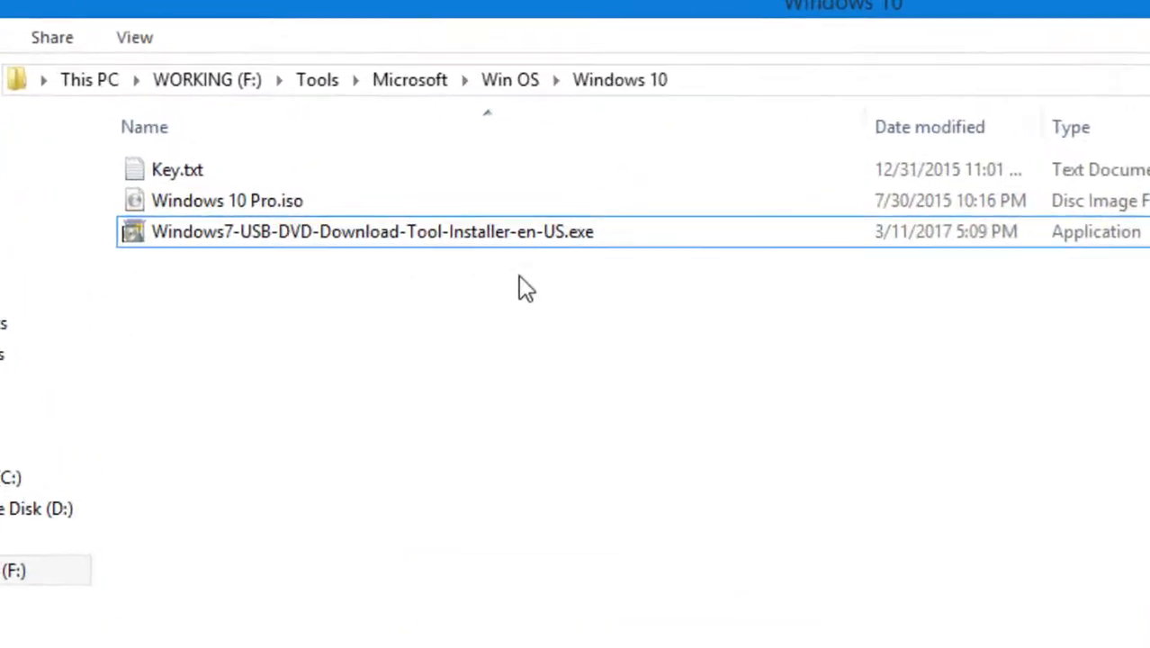
left_click(537, 239)
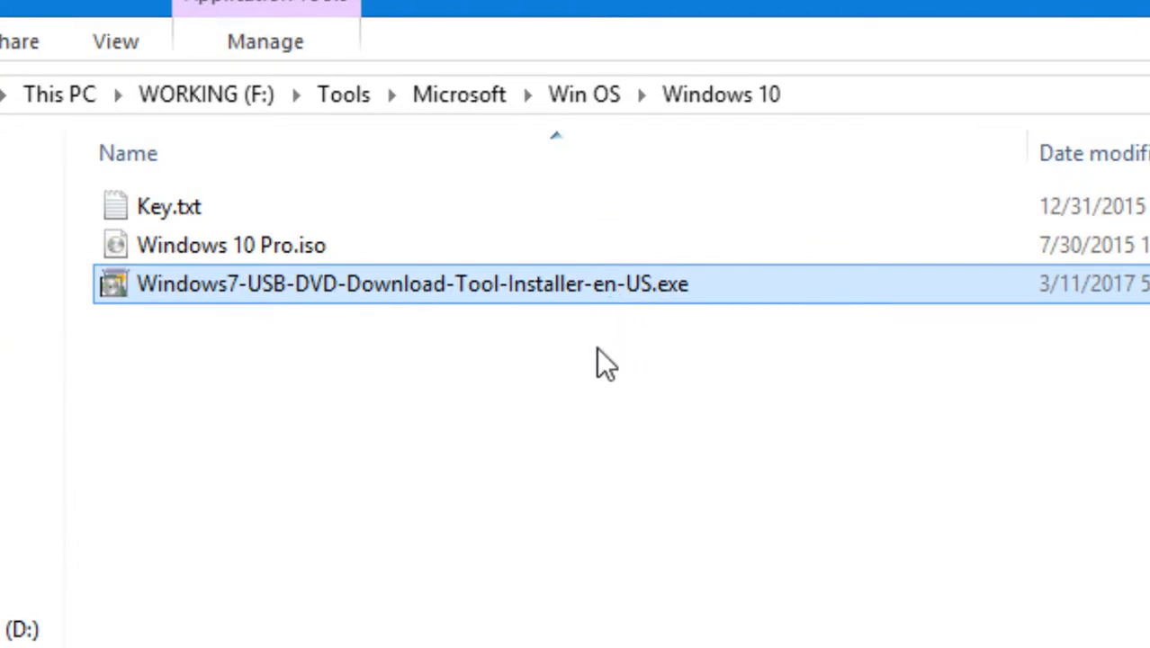
left_click(312, 256)
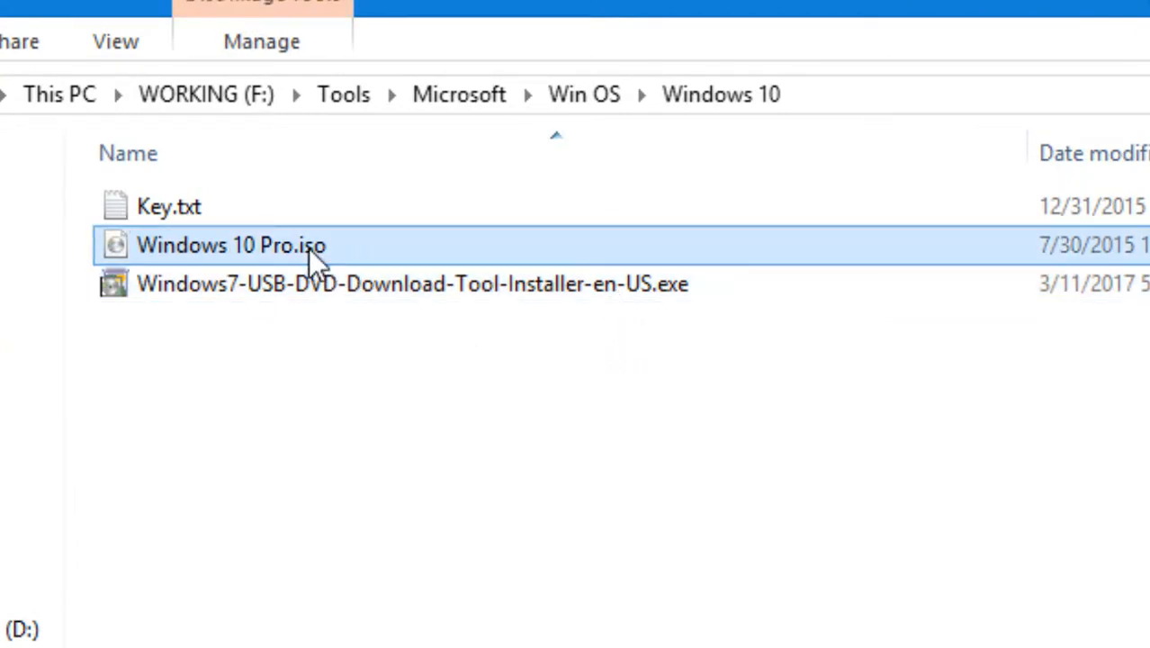
left_click(414, 397)
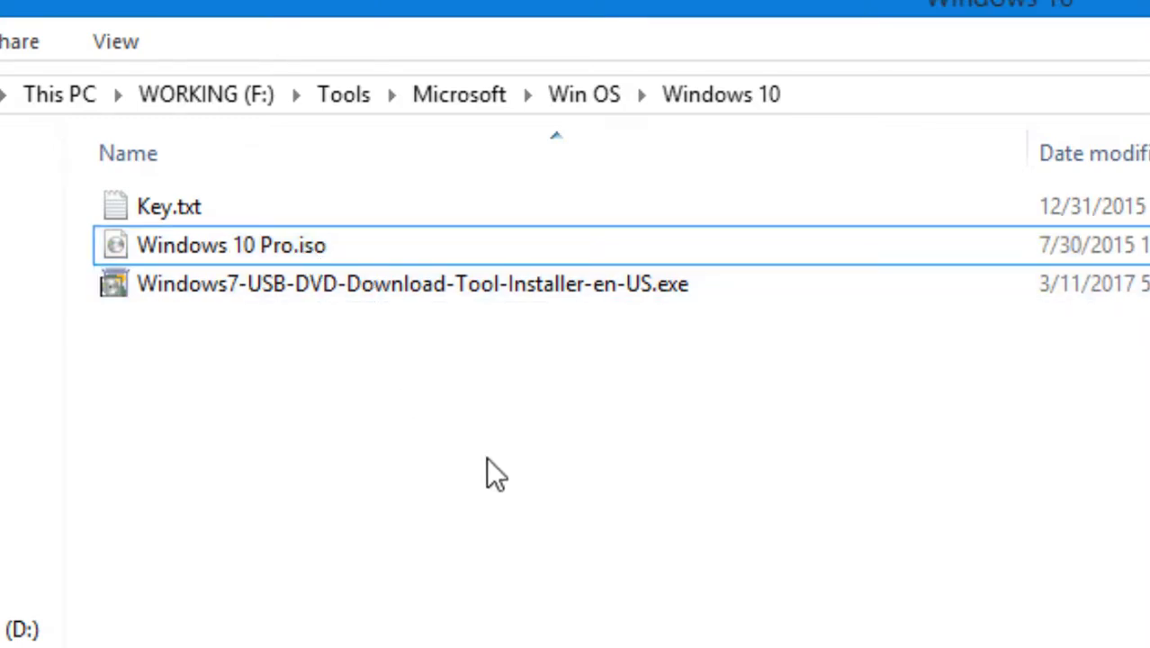
double_click(295, 285)
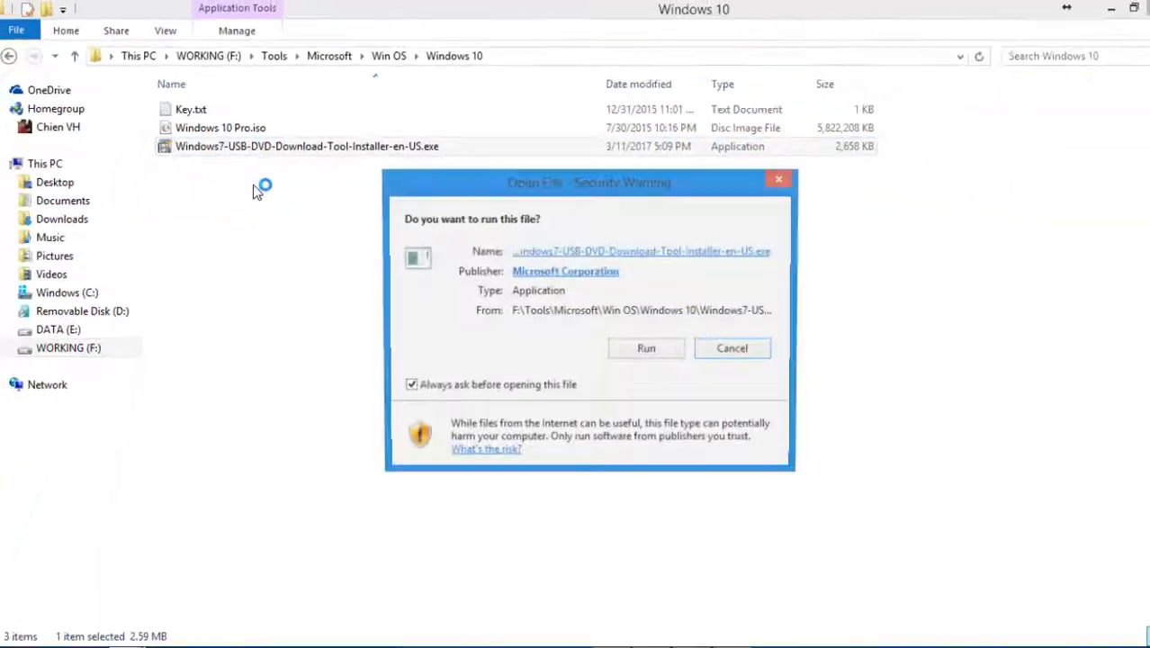
left_click(646, 347)
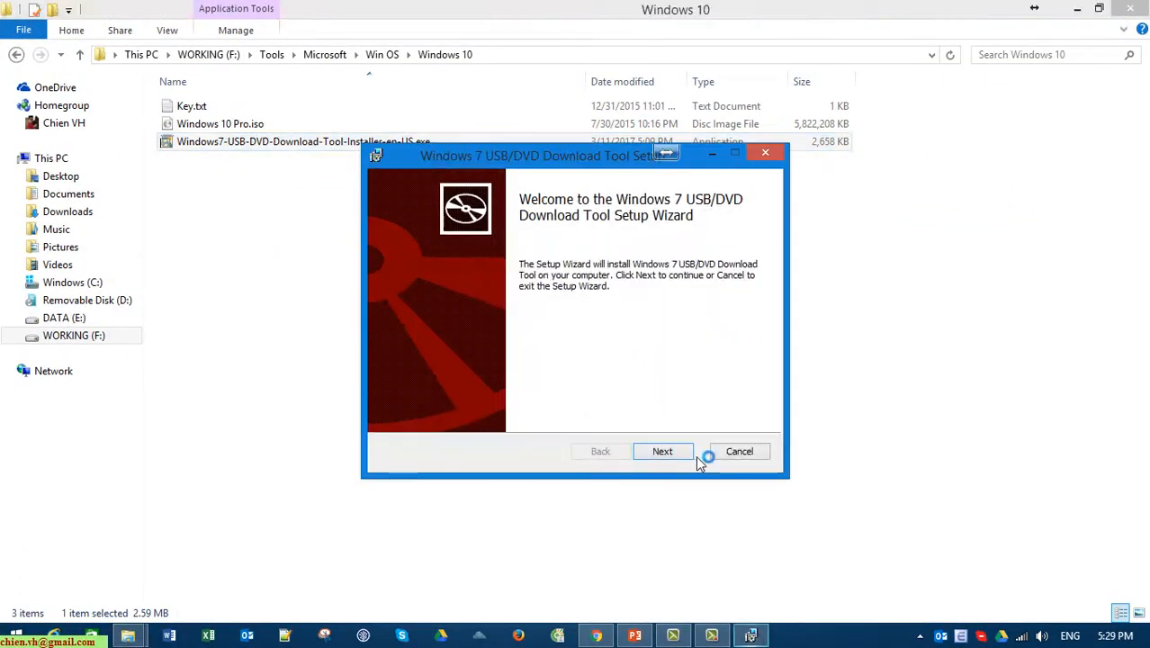
Install the Windows 7 USB/DVD Download Tool through its Setup Wizard and finish the wizard
left_click(666, 453)
left_click(644, 452)
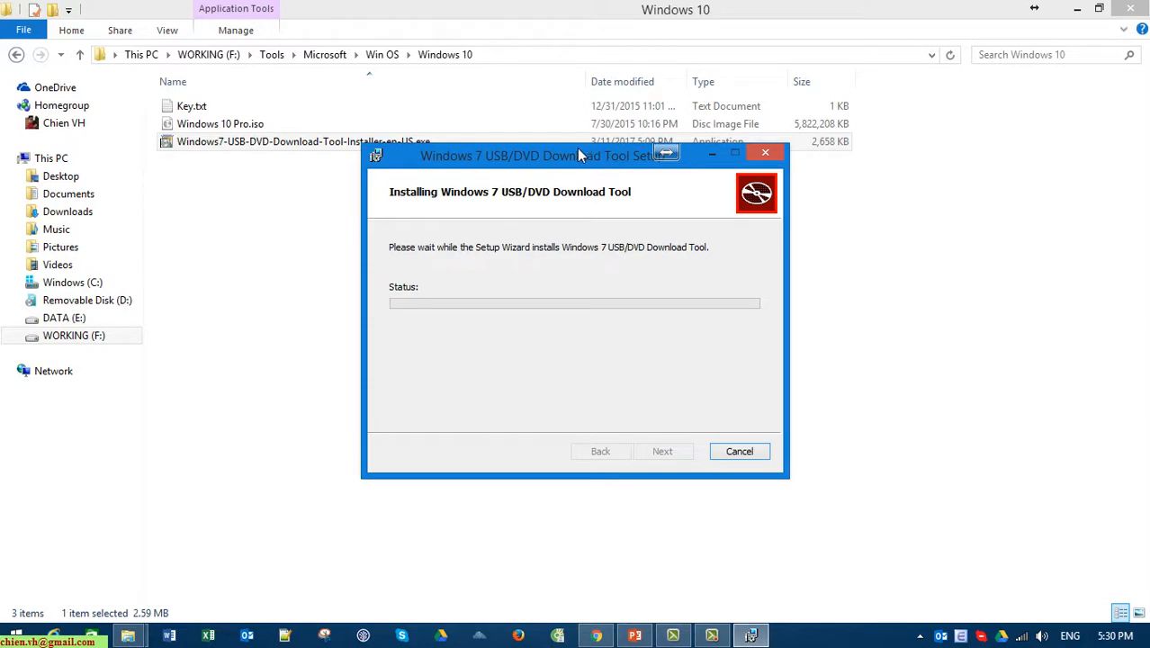
left_click_drag(577, 165, 583, 205)
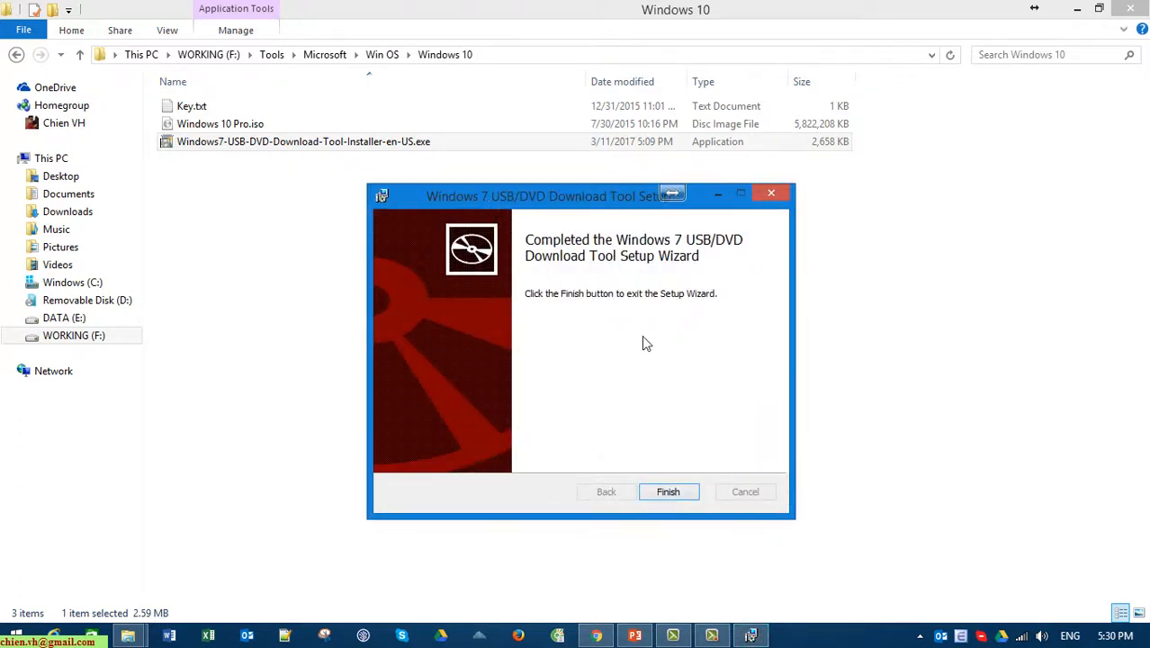
left_click(682, 494)
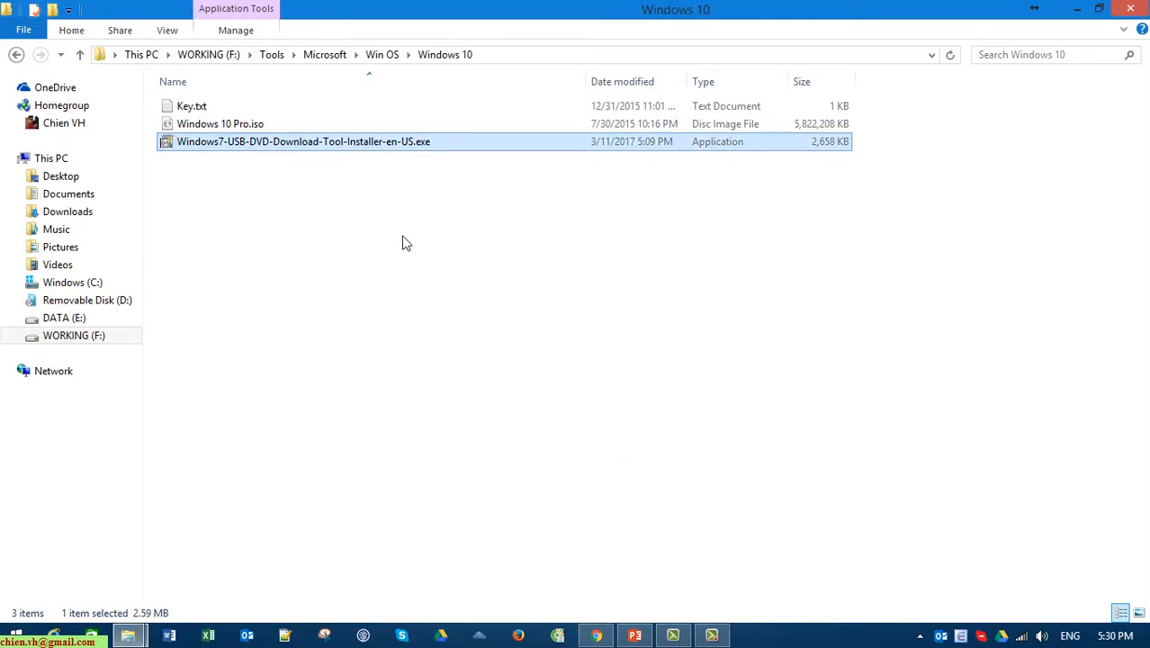
left_click(314, 215)
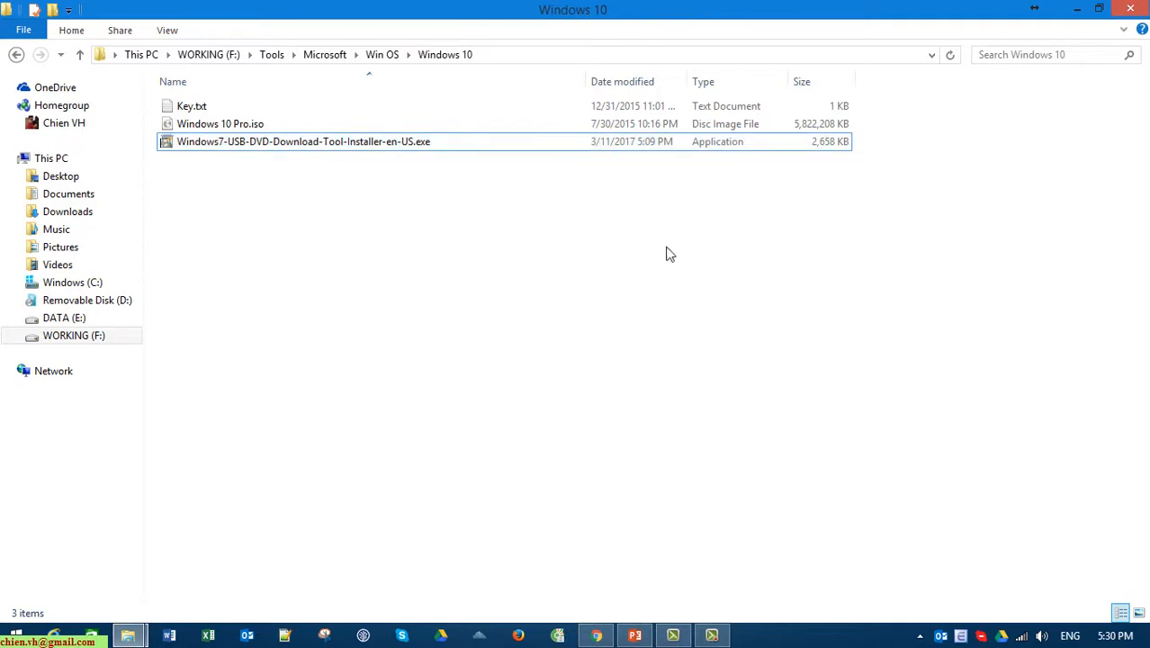
left_click_drag(666, 255, 144, 80)
left_click(394, 227)
left_click(557, 59)
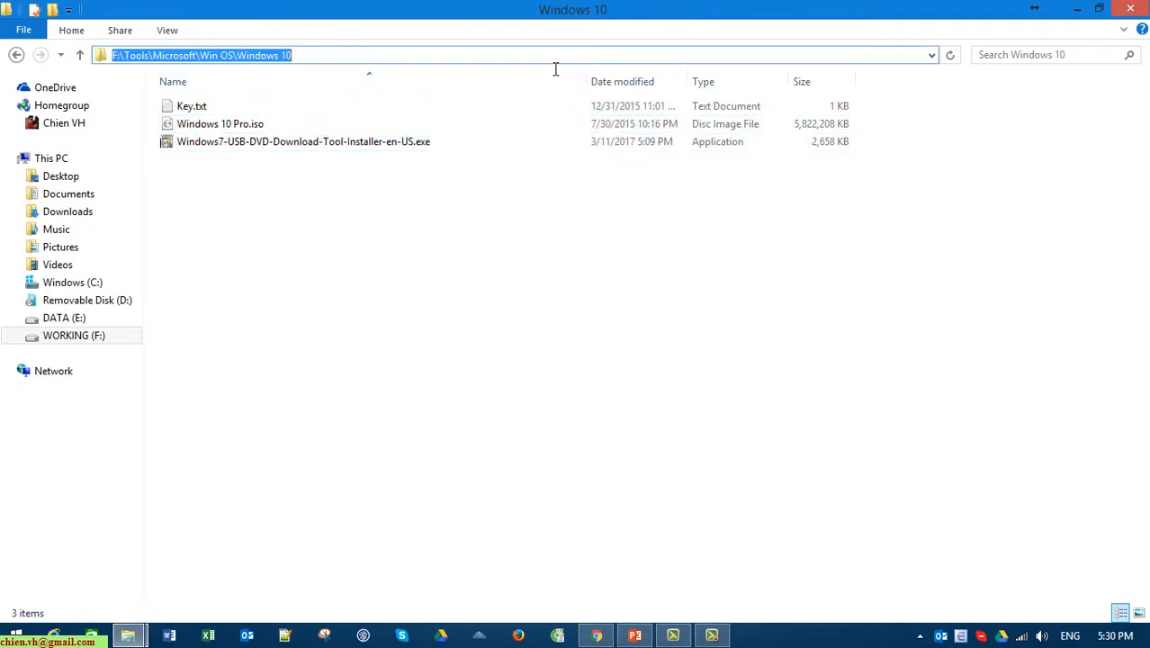
left_click(918, 189)
Minimize the open windows to reveal the desktop and launch the Windows 7 USB DVD Download Tool, moving its window higher
left_click(1078, 11)
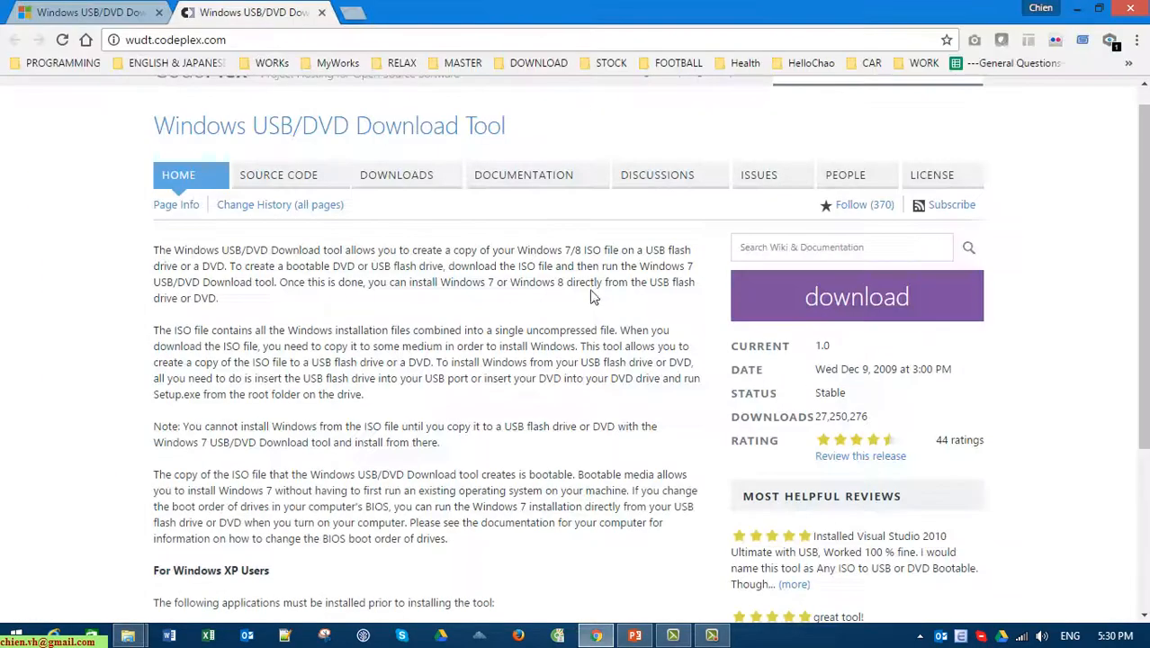
left_click(1081, 12)
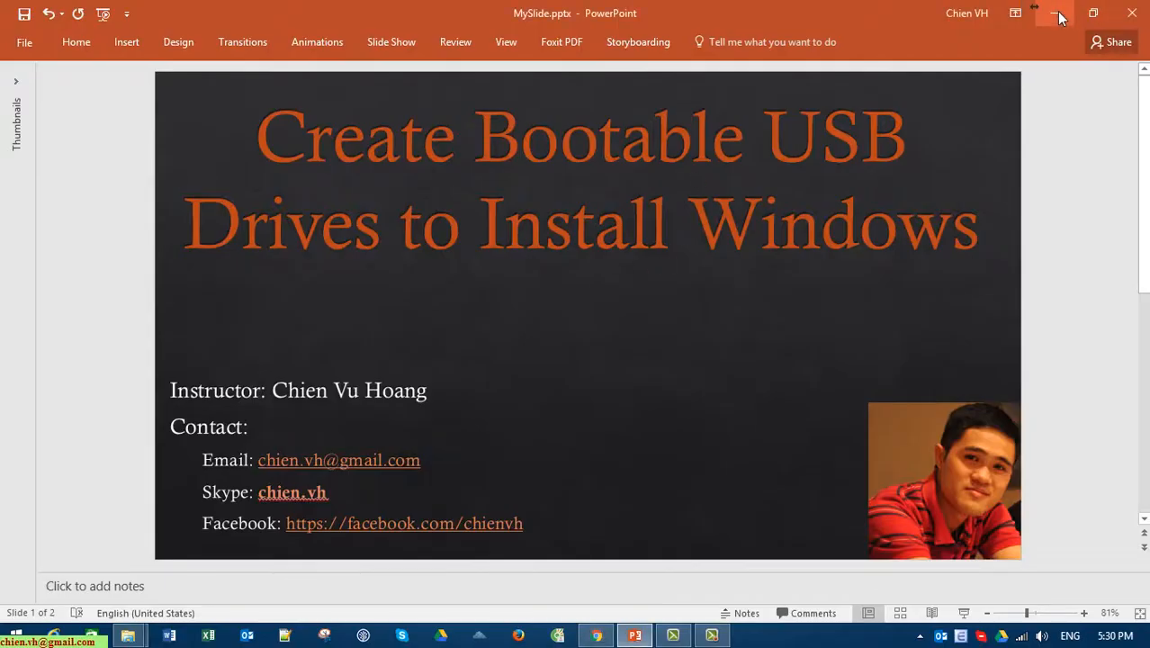
left_click(1056, 12)
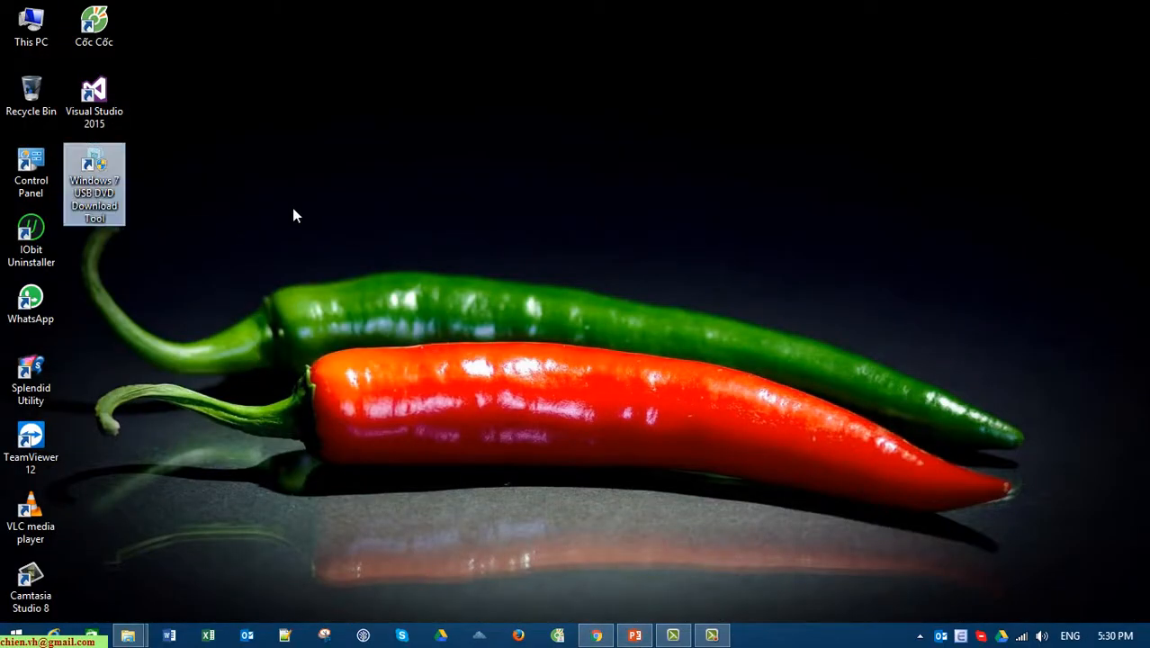
double_click(90, 174)
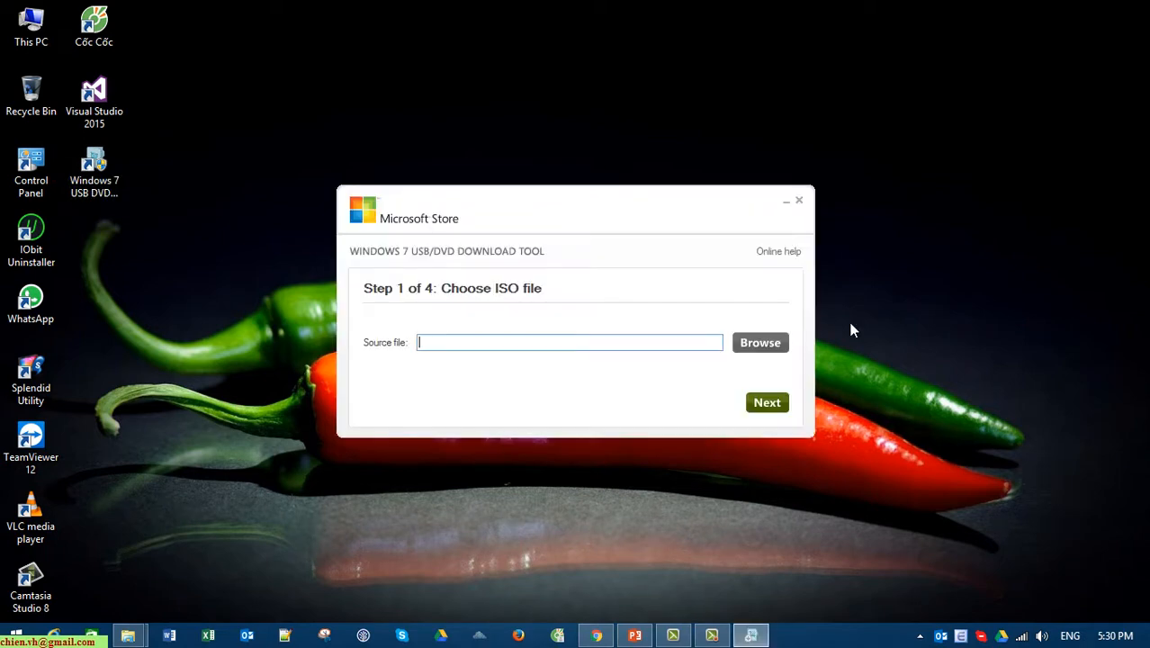
left_click_drag(621, 200, 560, 155)
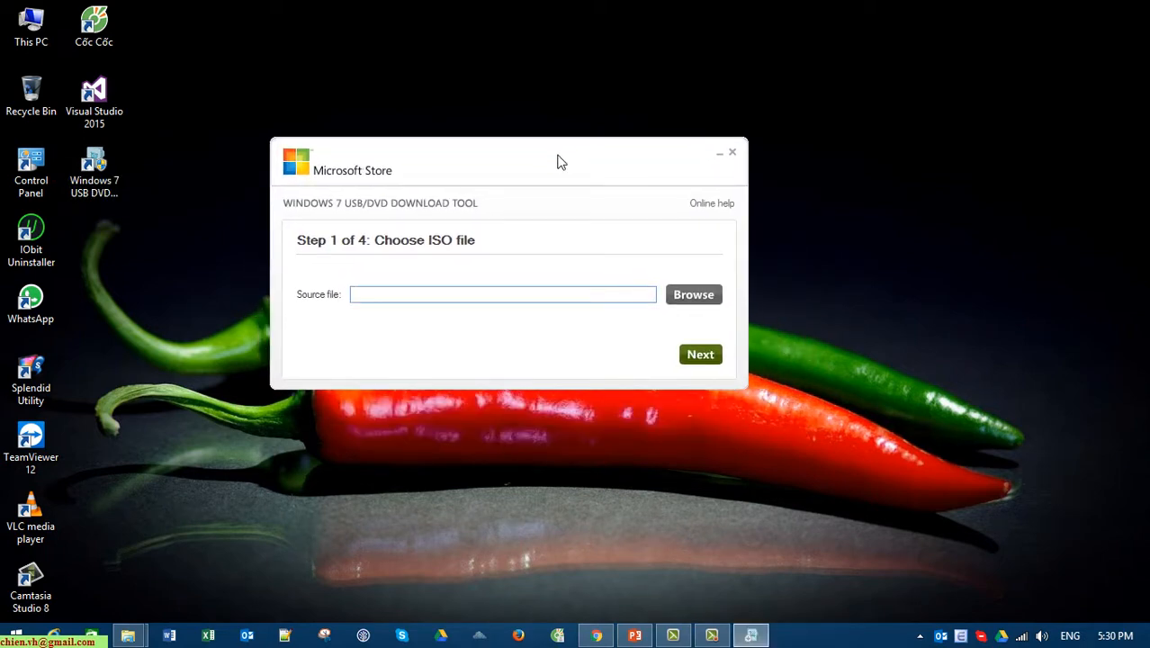
left_click_drag(558, 155, 570, 130)
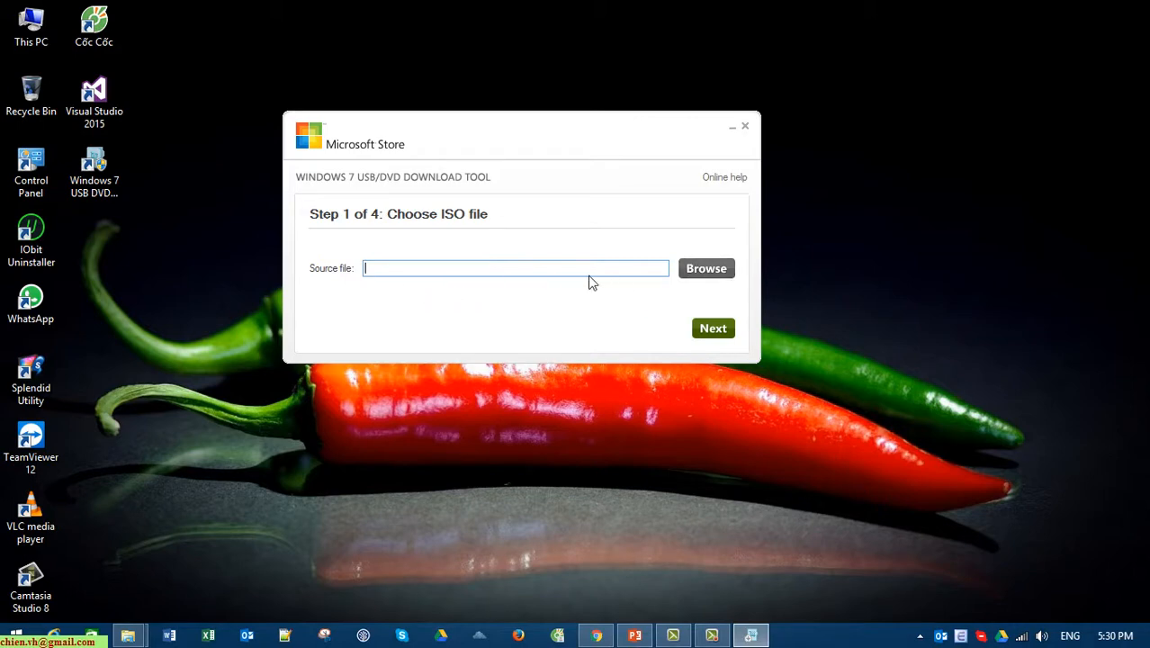
Browse for the source ISO and enter the folder path F:\Tools\Microsoft\Win OS\Windows 10, copied from File Explorer, as the file name
left_click(720, 272)
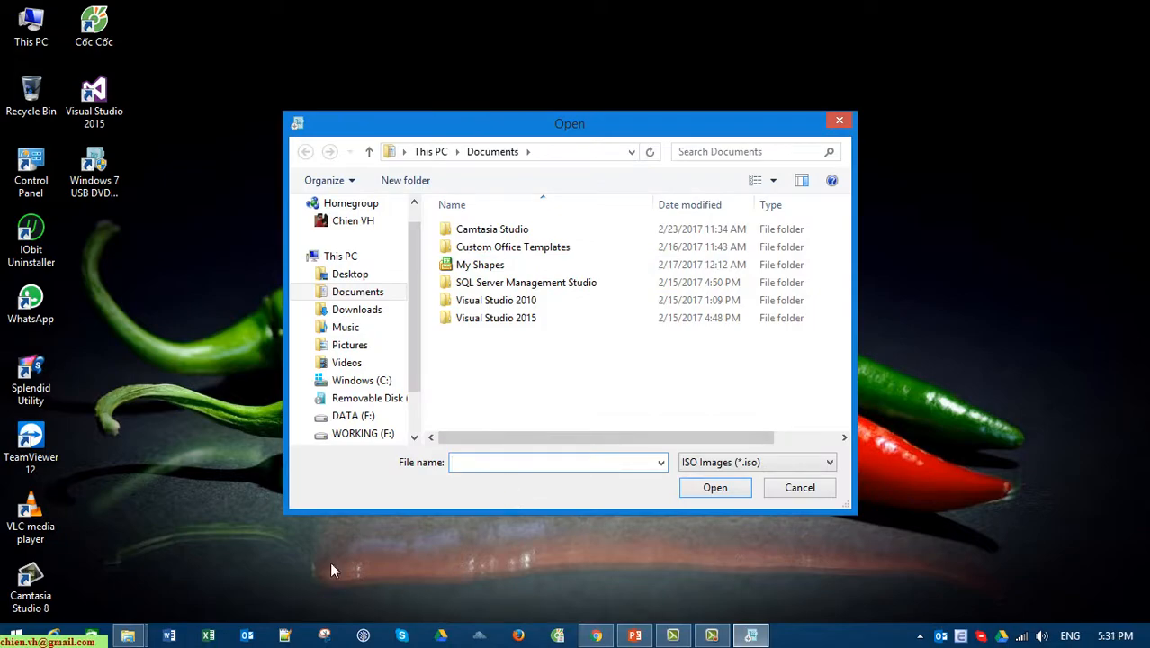
mouse_move(139, 638)
left_click(133, 559)
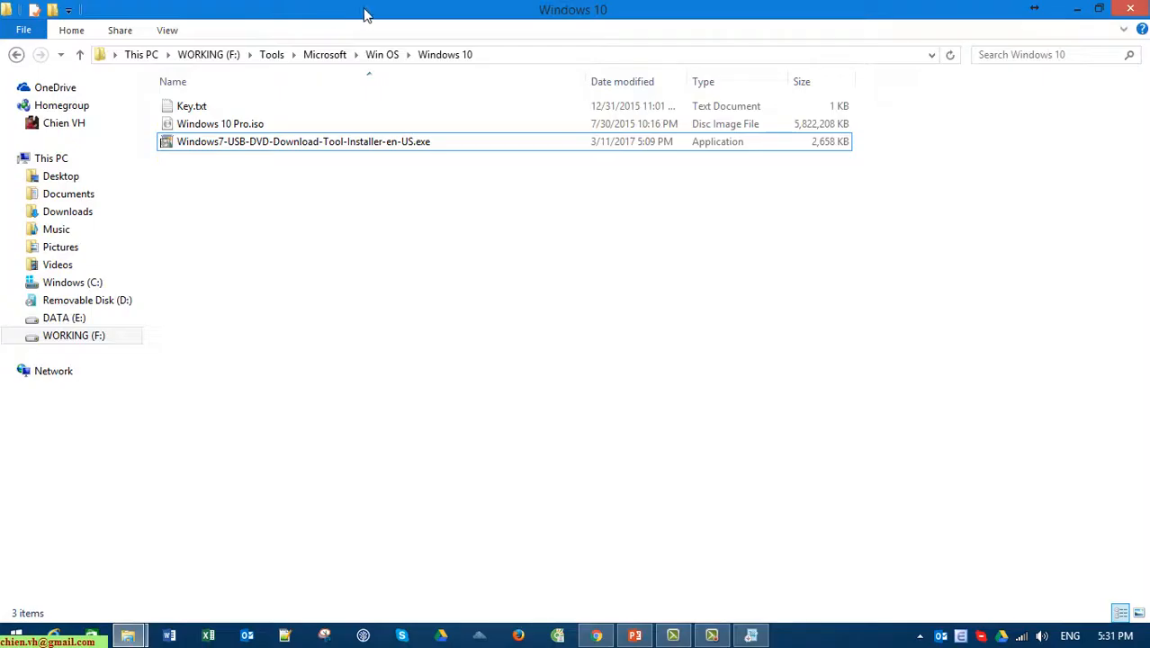
left_click(574, 56)
key("ctrl+c")
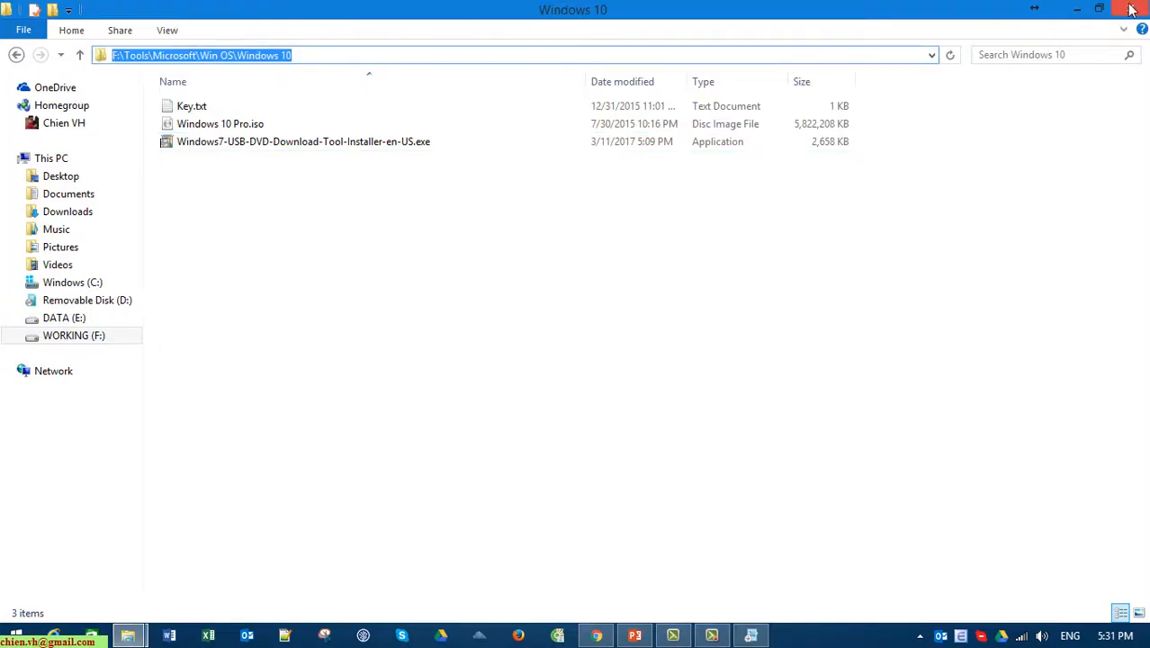
left_click(1077, 9)
key("ctrl+v")
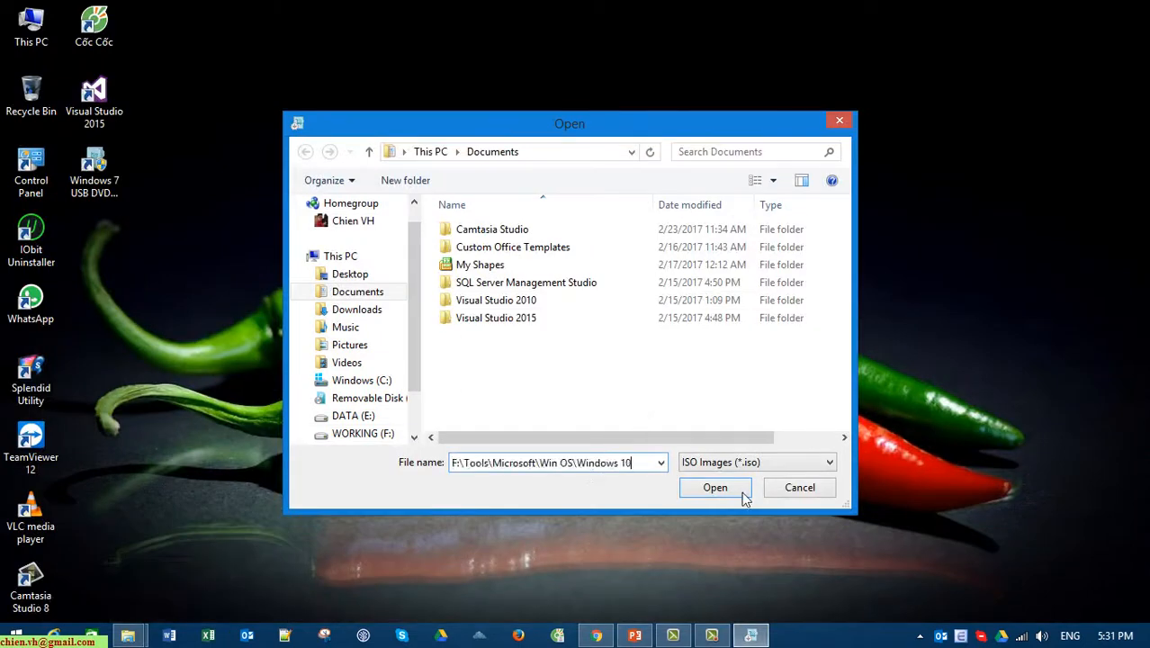
Open the entered folder, choose Windows 10 Pro.iso as the source file and continue to the media type choice
left_click(721, 489)
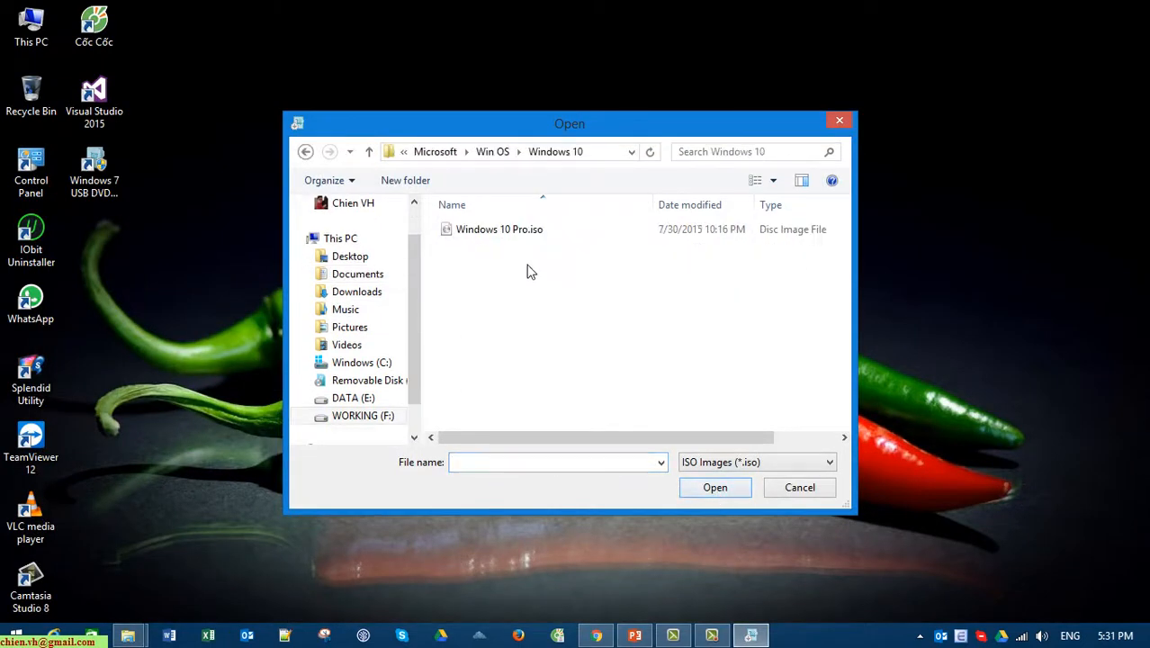
left_click(518, 232)
left_click(711, 494)
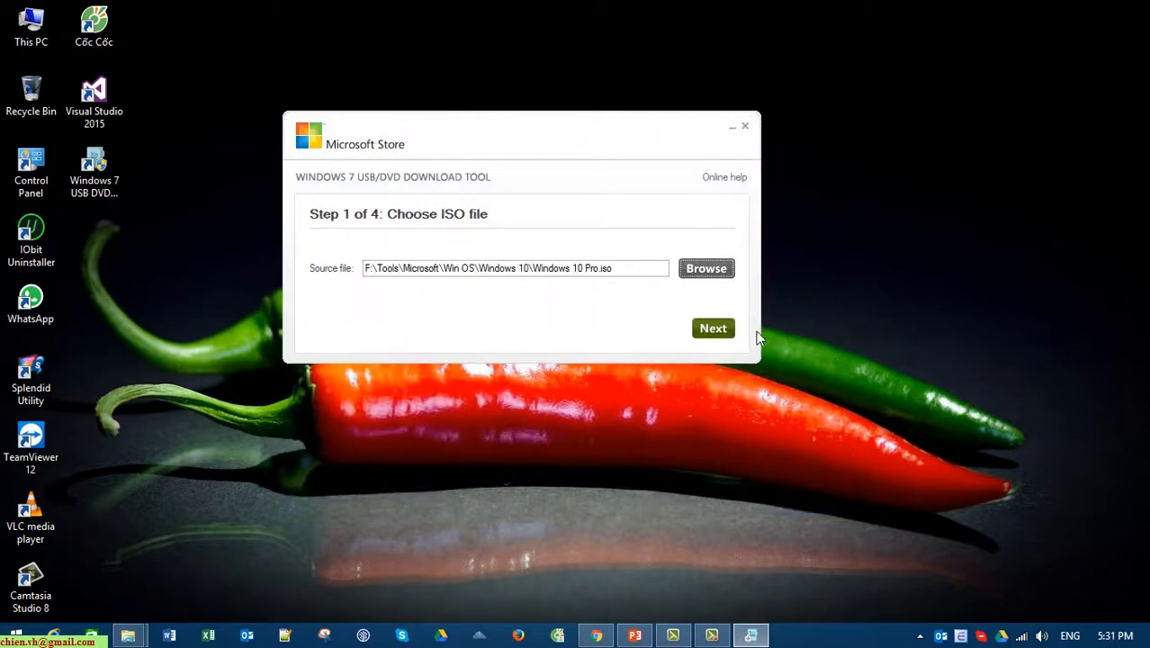
left_click(718, 330)
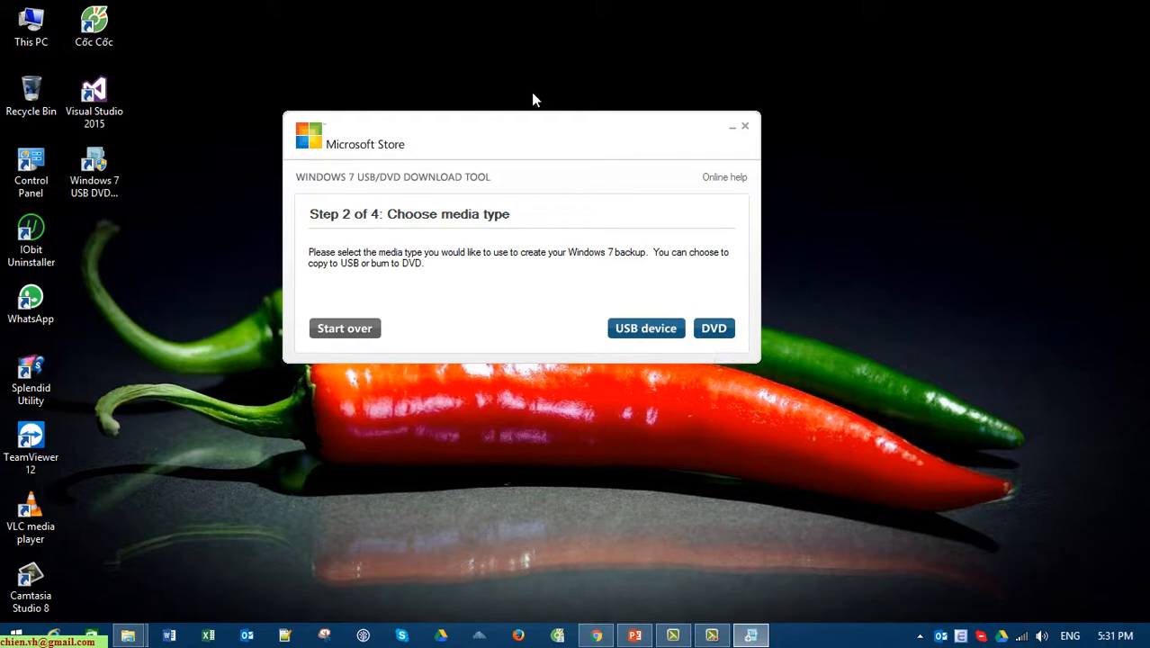
Move the tool's window higher on the desktop and choose USB device as the media type
left_click_drag(552, 131, 531, 72)
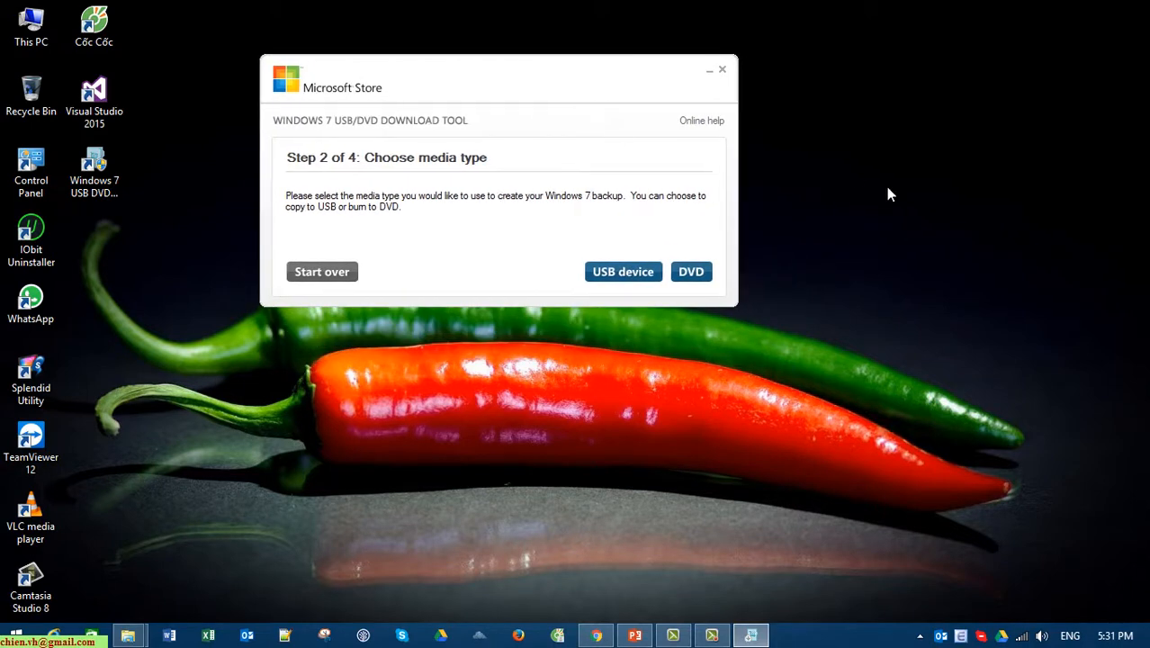
left_click_drag(857, 153, 1051, 431)
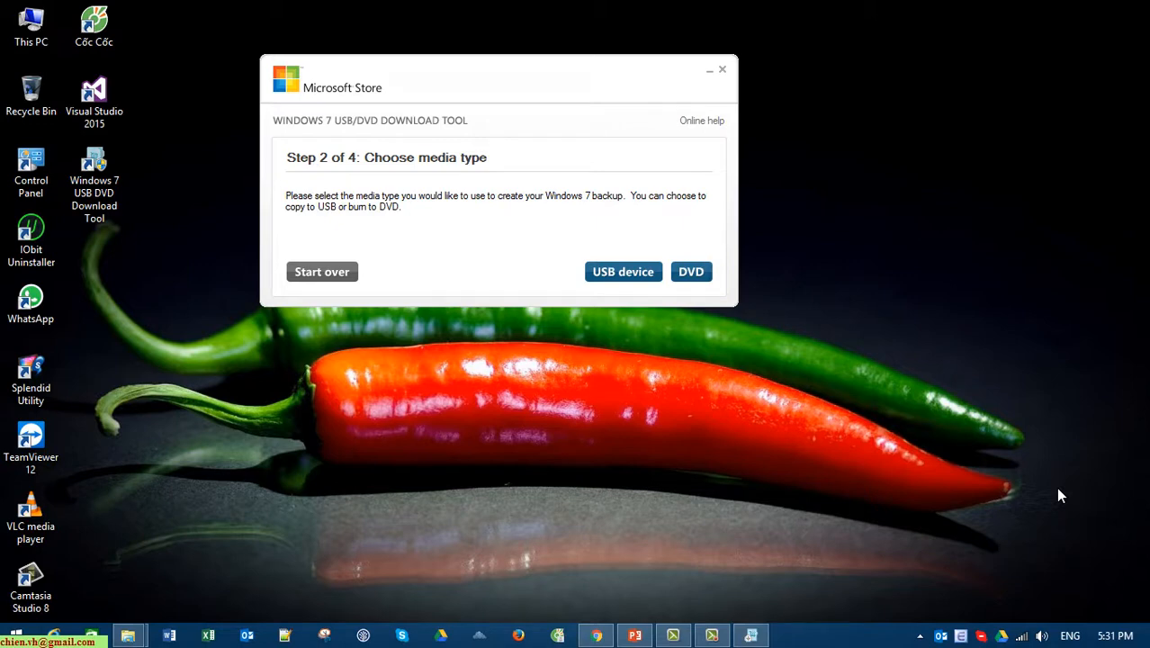
left_click(628, 277)
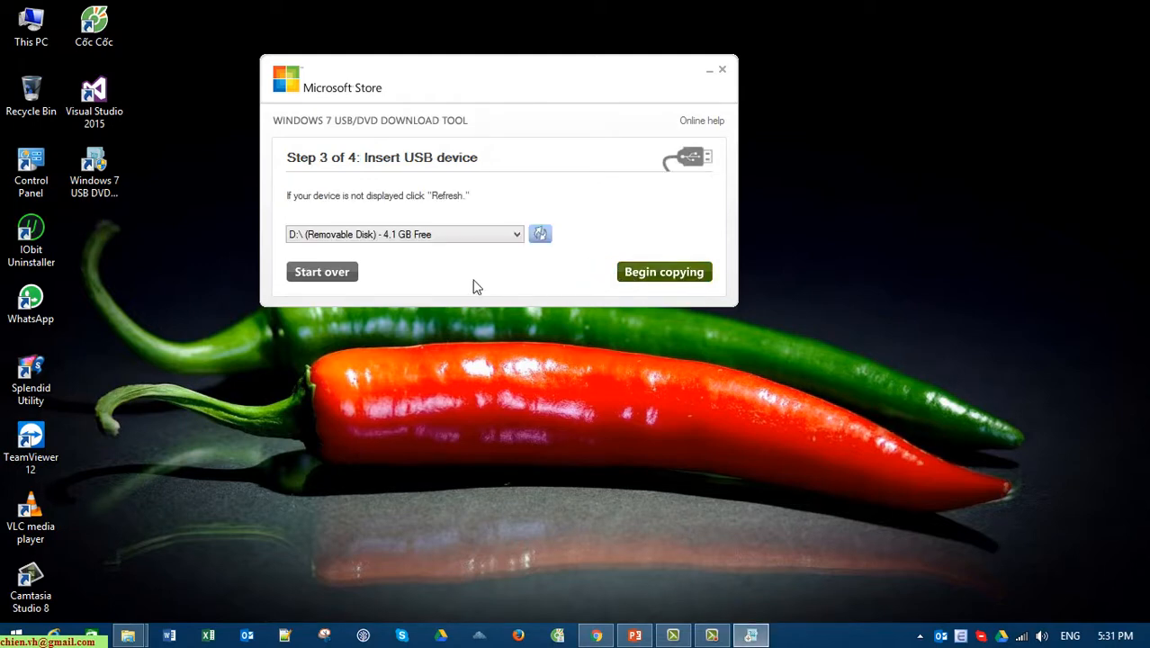
Check the available USB devices and select the D:\ removable disk as the target for the bootable copy
left_click(517, 236)
left_click(520, 249)
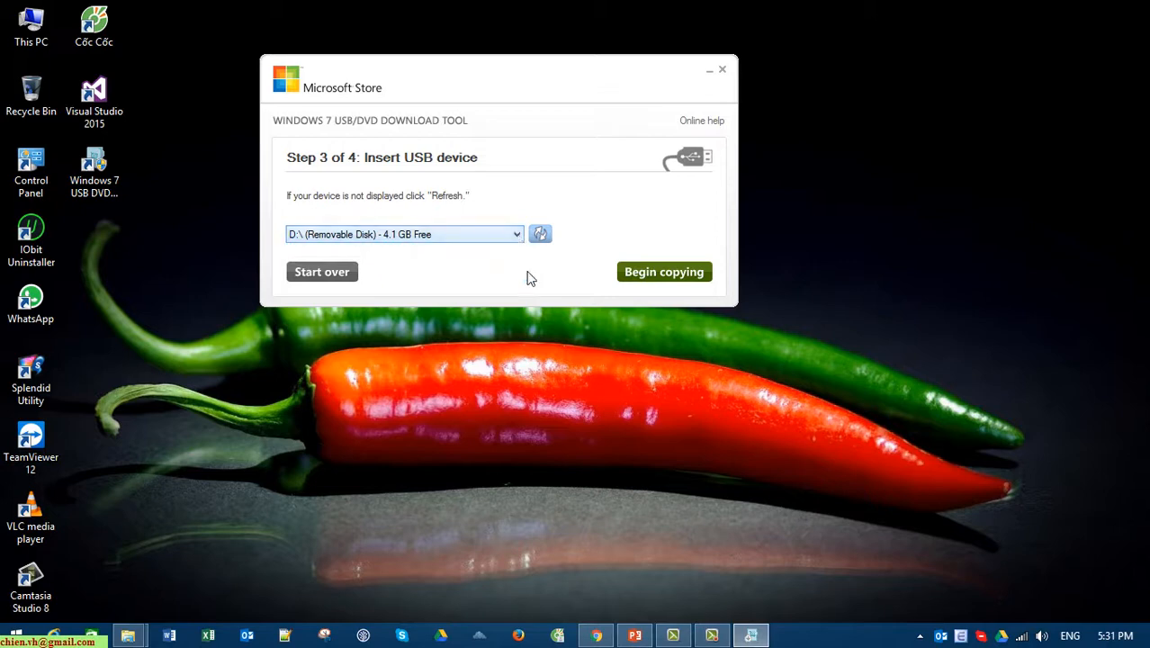
left_click(510, 235)
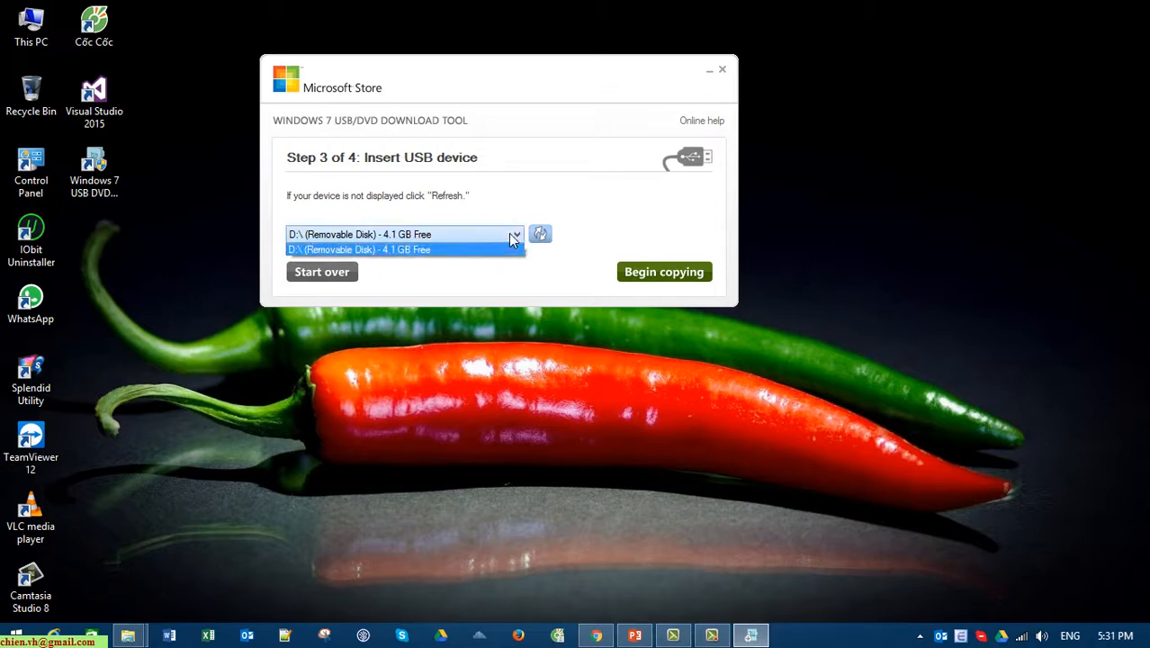
left_click(472, 280)
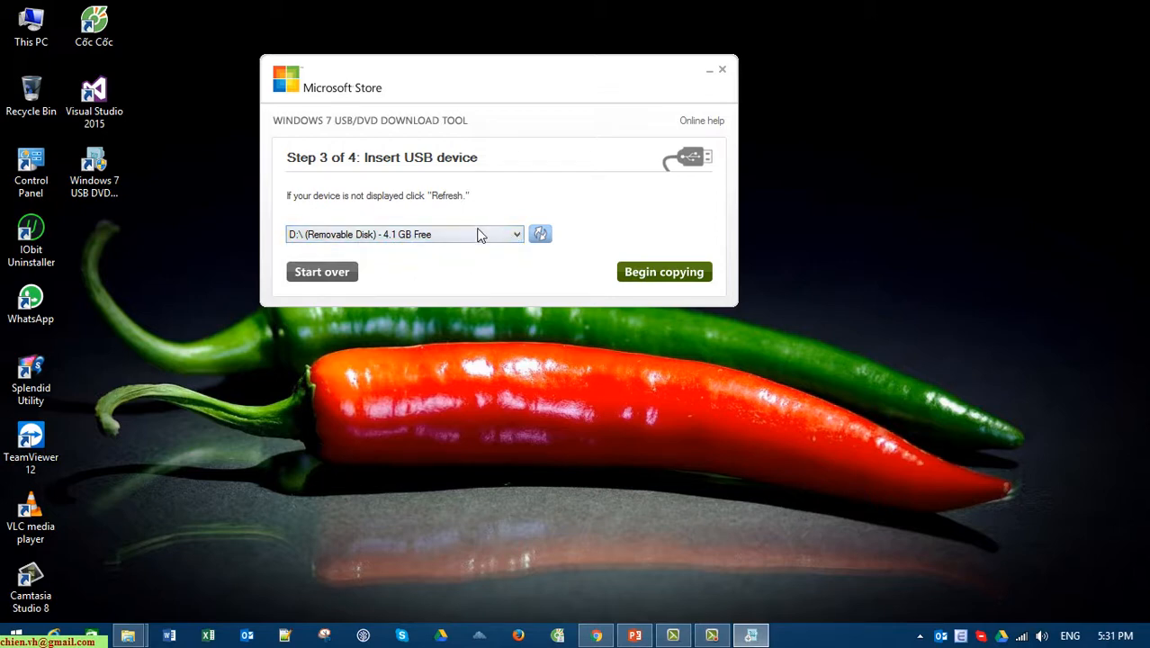
left_click(510, 237)
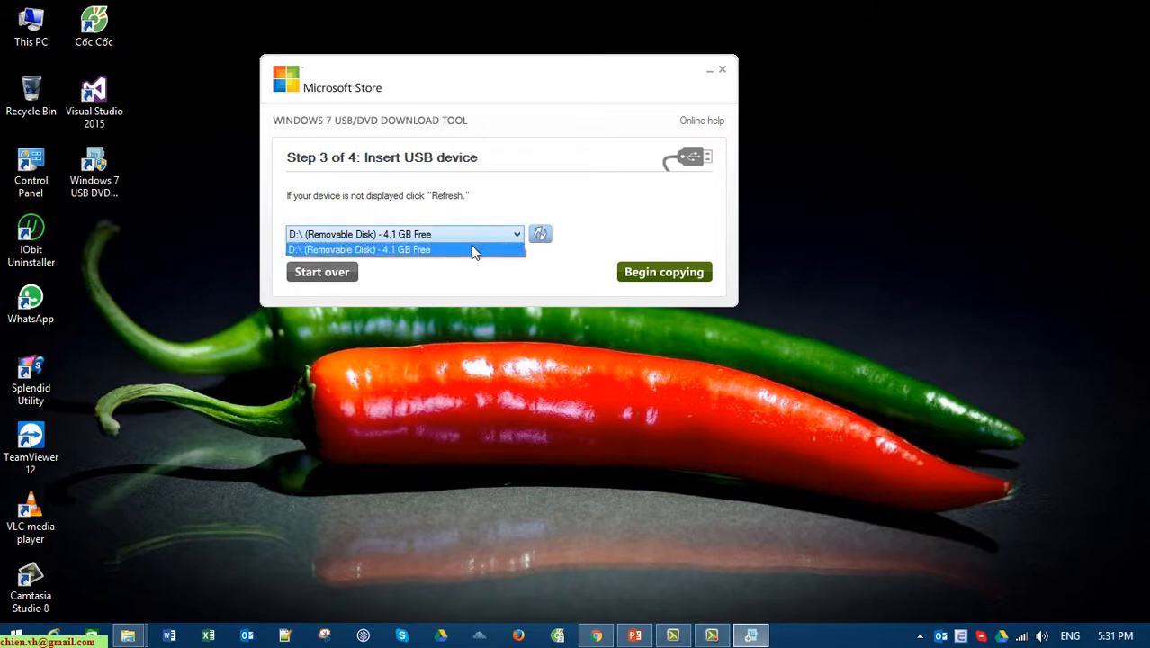
left_click(472, 249)
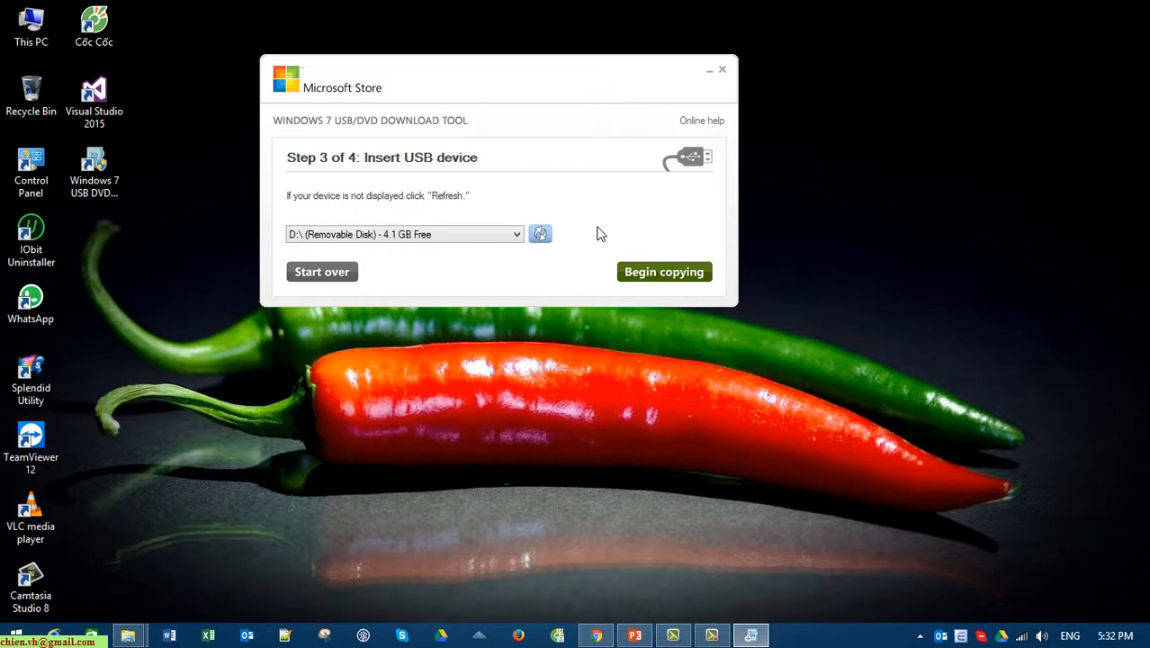
left_click(512, 235)
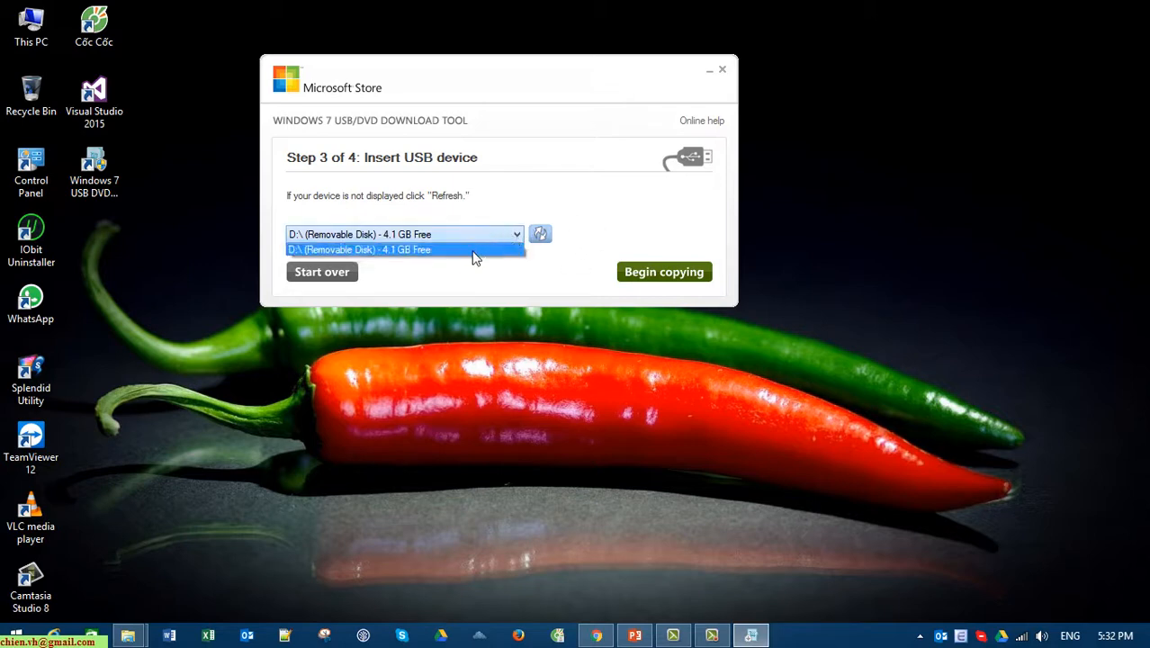
left_click(467, 253)
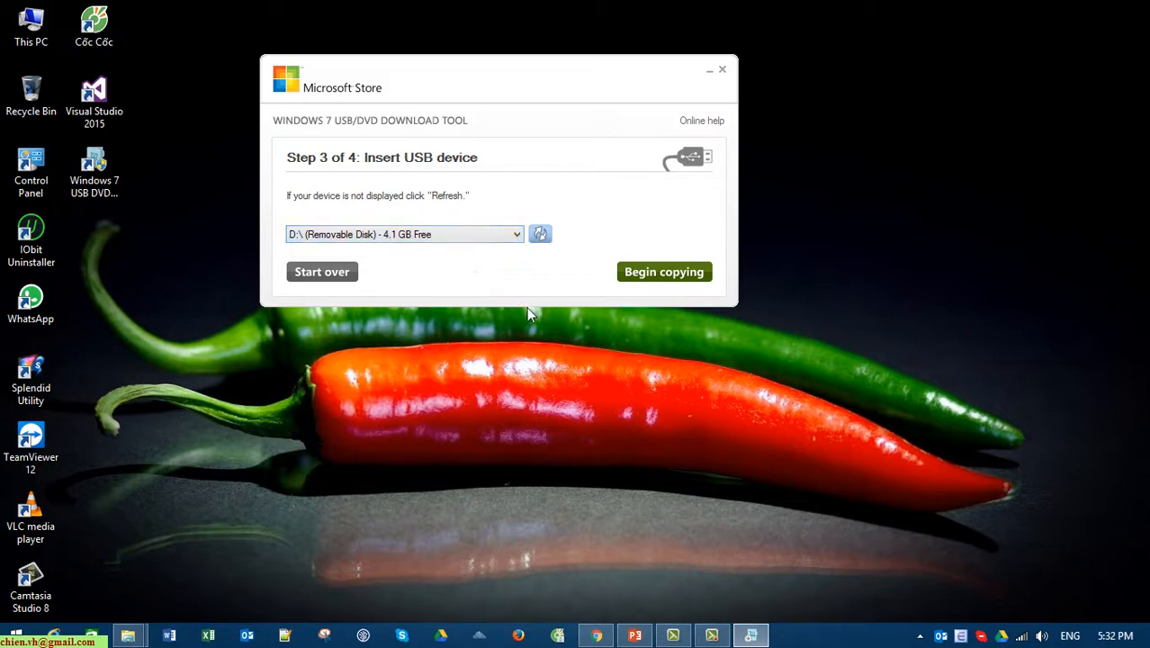
left_click(551, 356)
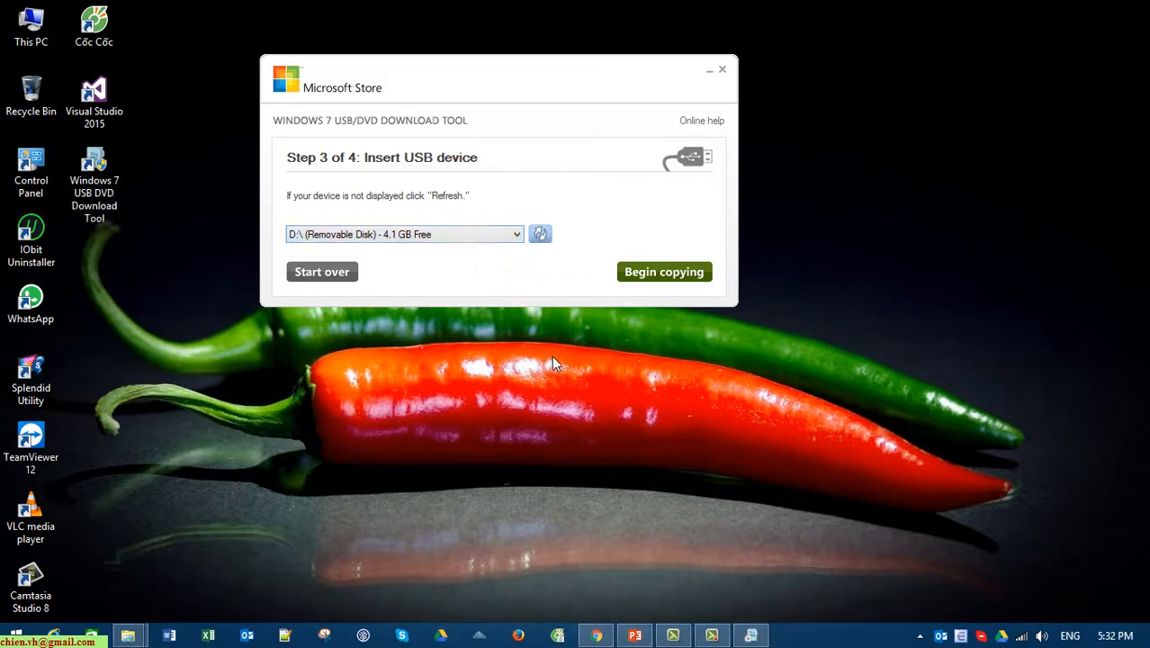
Try to begin copying to the D:\ removable disk, move the erase request aside and dismiss it without erasing
left_click(690, 278)
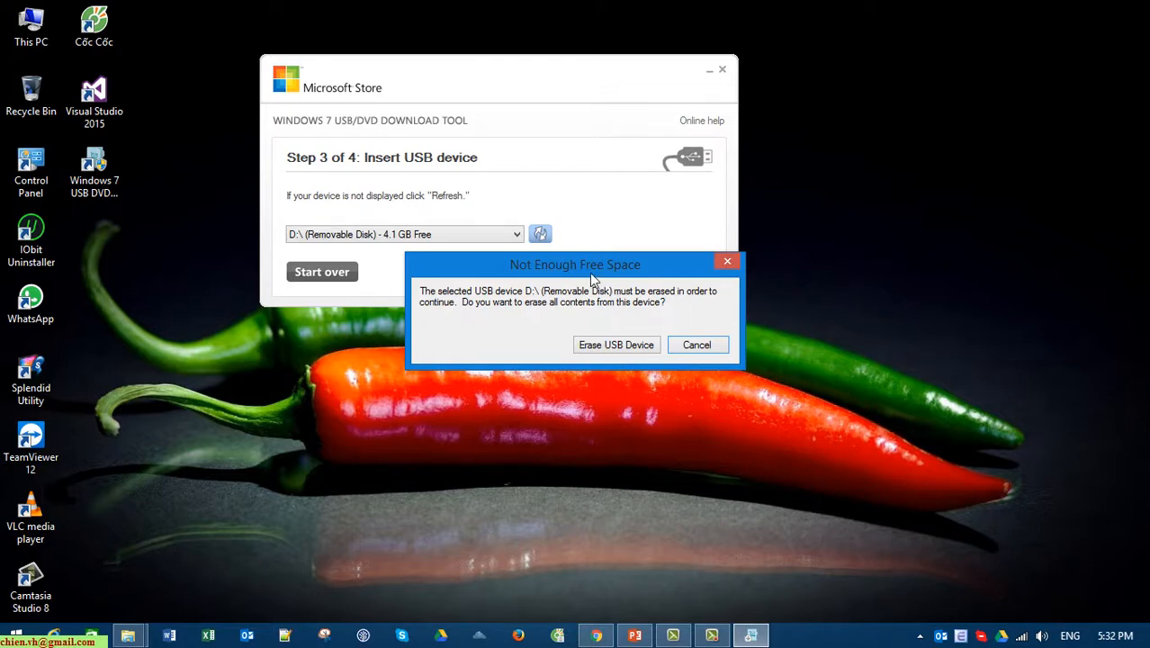
left_click_drag(591, 275, 580, 249)
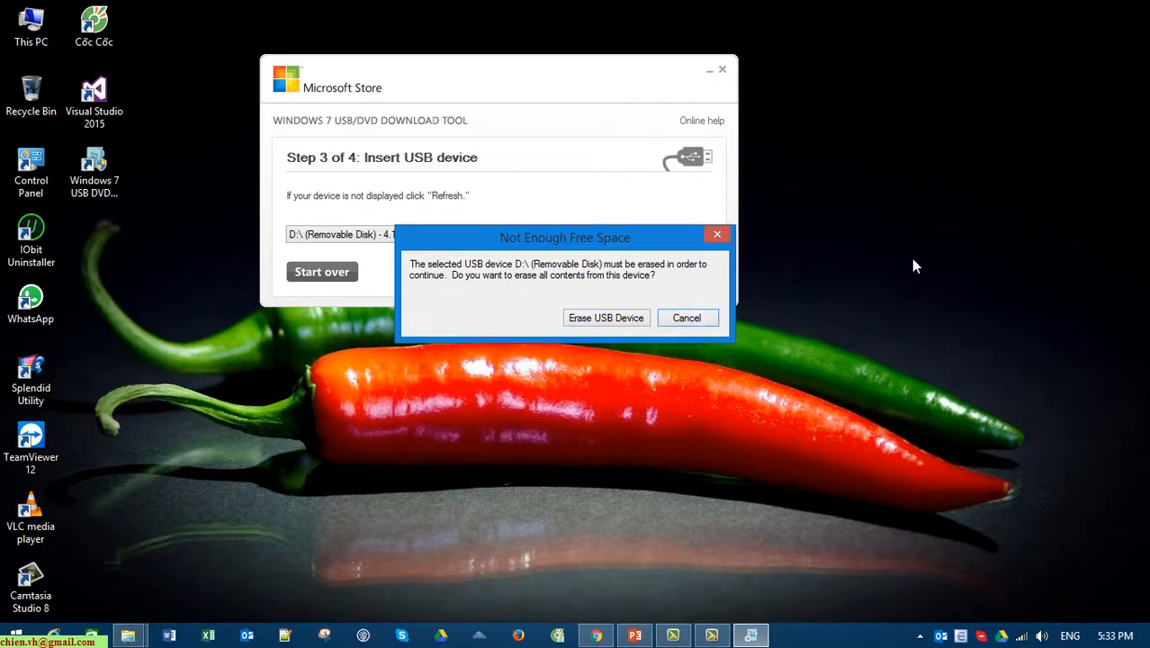
left_click_drag(622, 229, 621, 303)
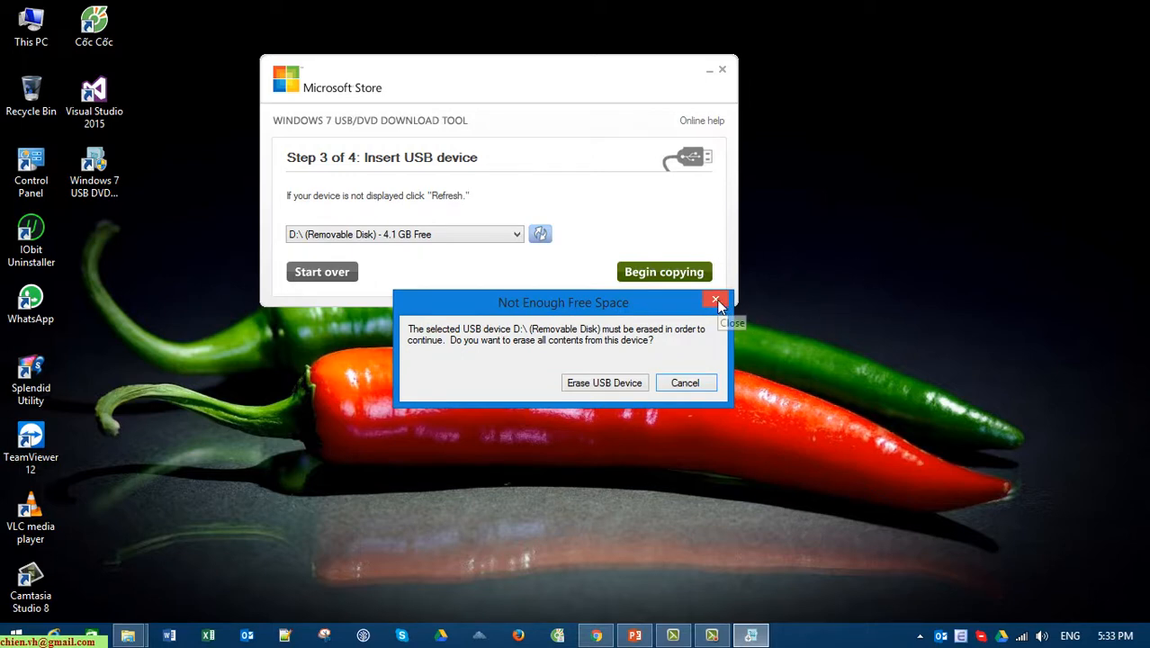
left_click(715, 300)
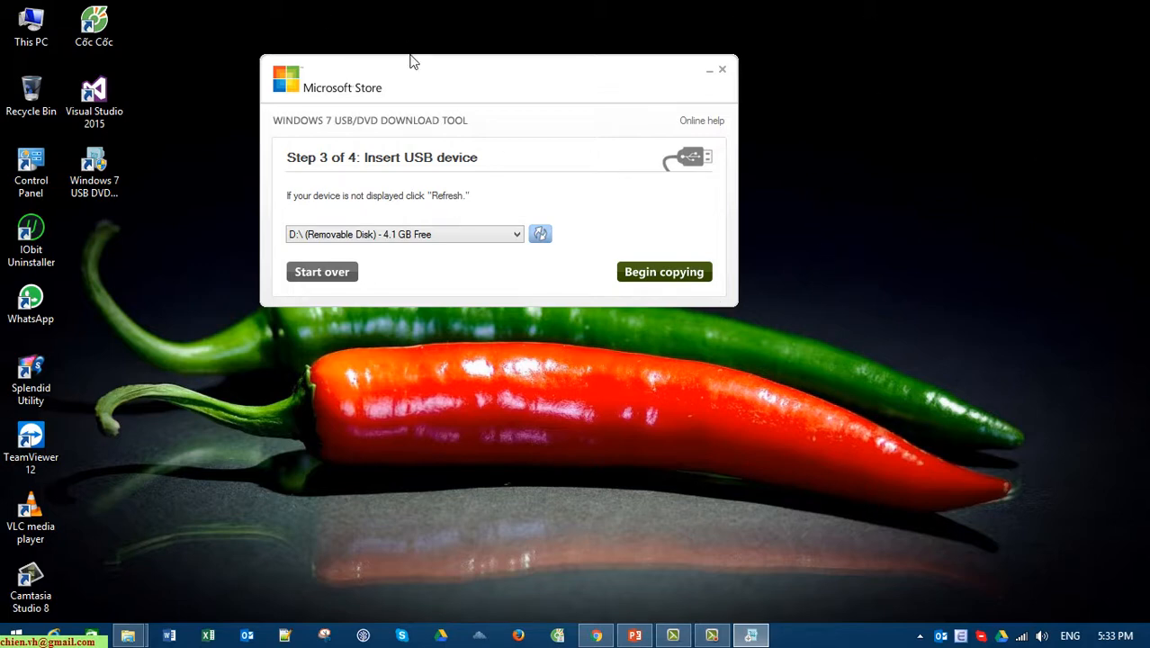
Reposition the tool's window slightly, begin copying to the USB device again and cancel the request to erase it
left_click_drag(409, 57, 433, 71)
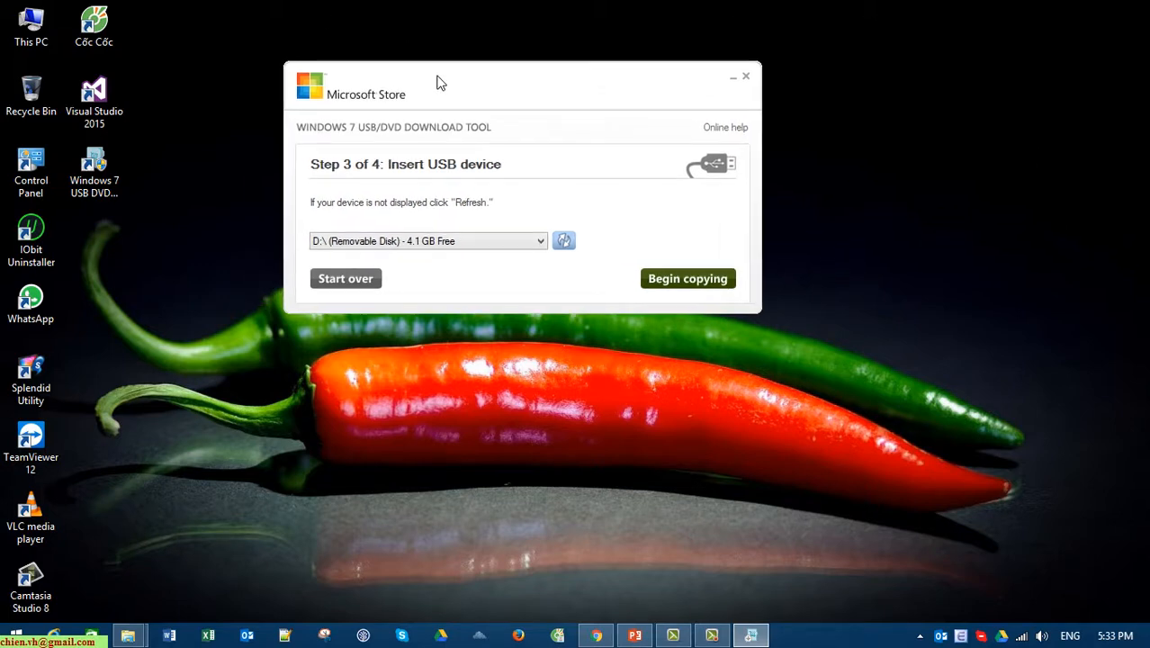
left_click(688, 287)
mouse_move(658, 261)
left_mouse_down()
mouse_move(658, 230)
mouse_move(650, 268)
left_mouse_up()
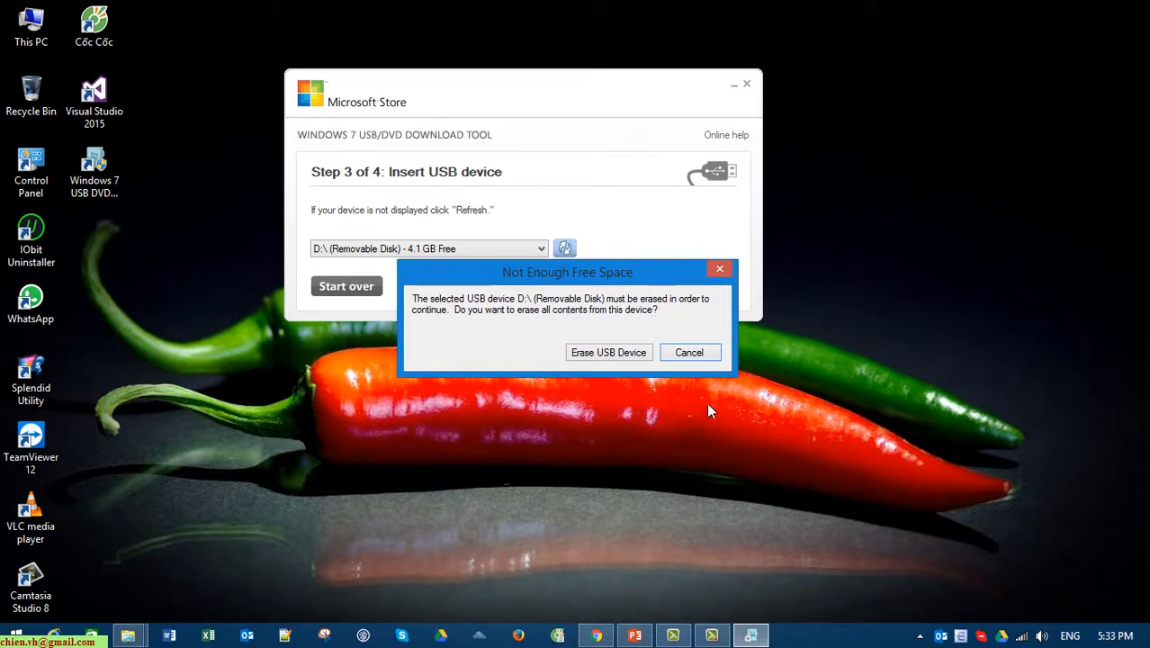
left_click(690, 352)
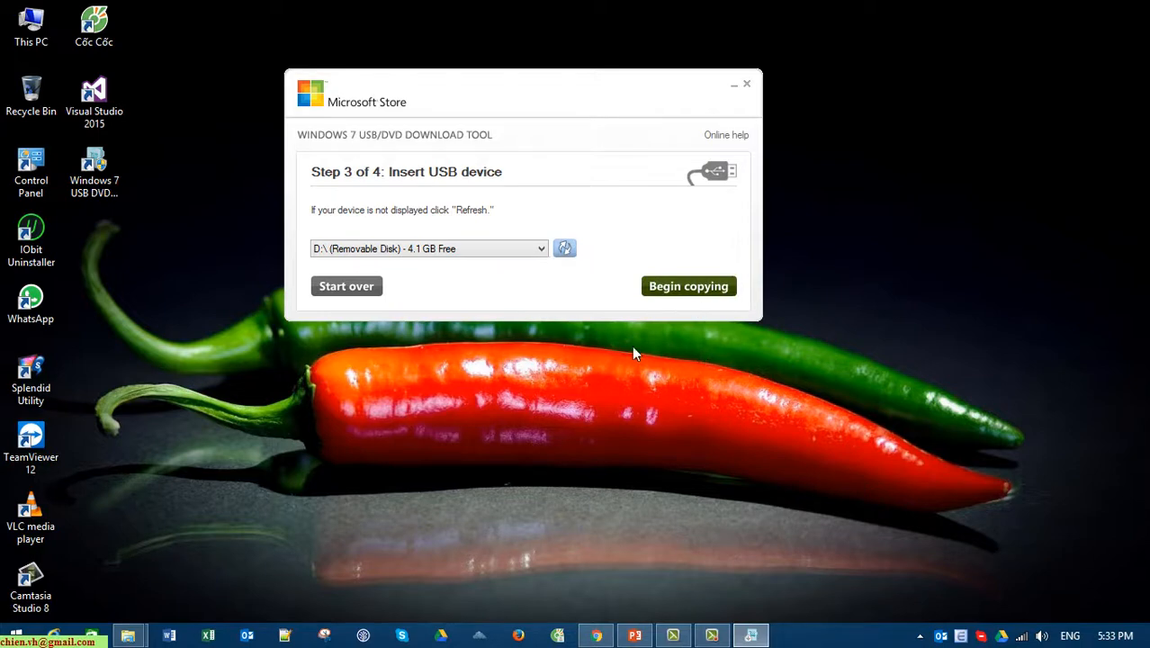